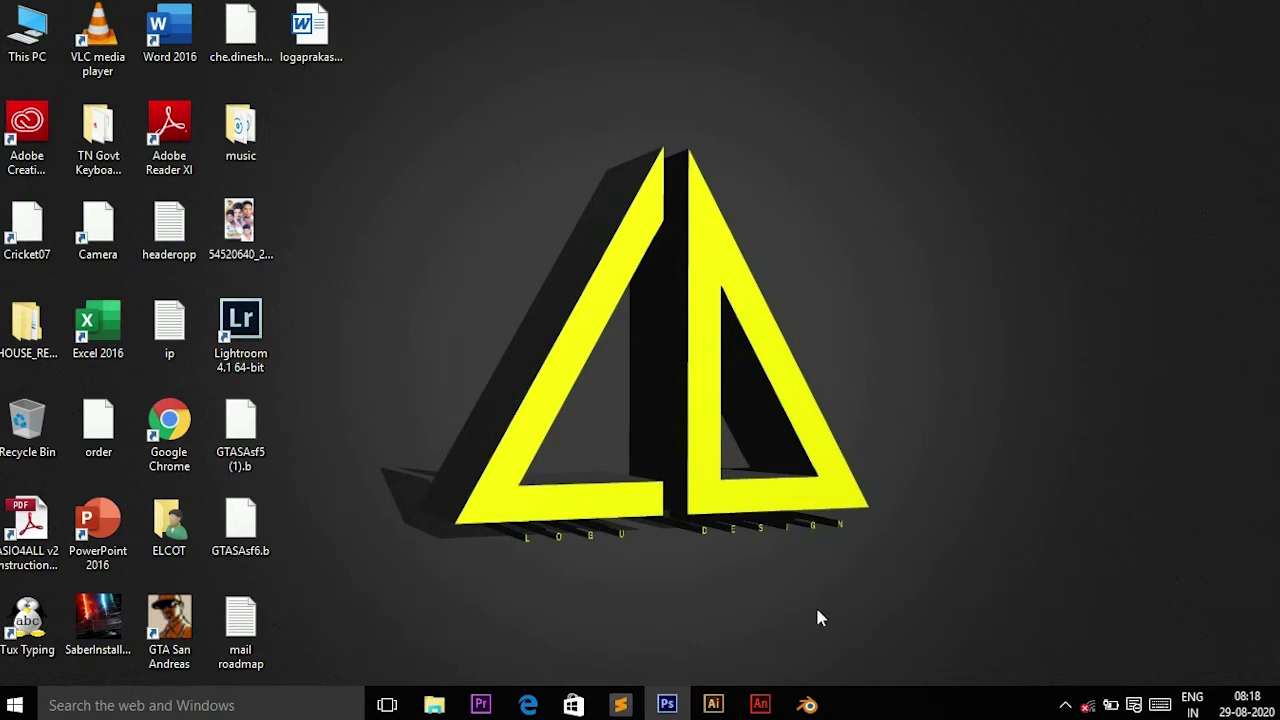
# Restore the Photoshop window from the taskbar to show its empty workspace
pyautogui.click(667, 705)
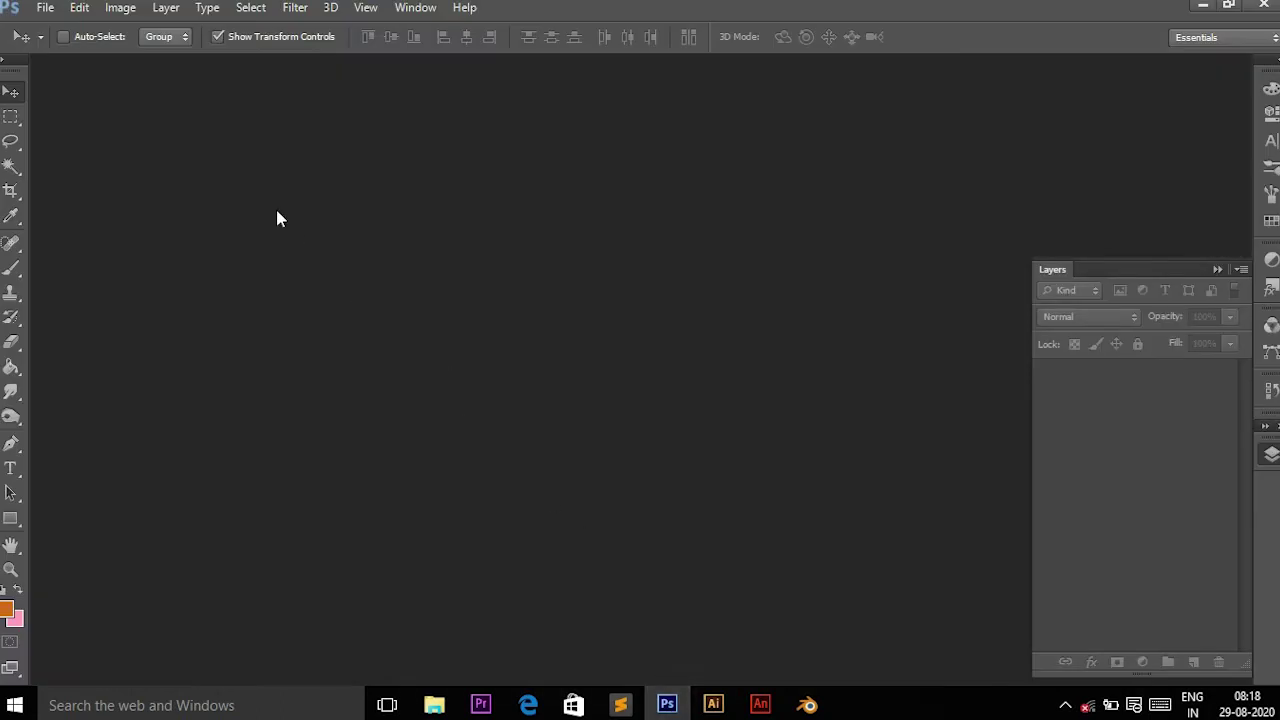
# Open the most recent image, the comic portrait over a city skyline, through Camera Raw
pyautogui.click(44, 9)
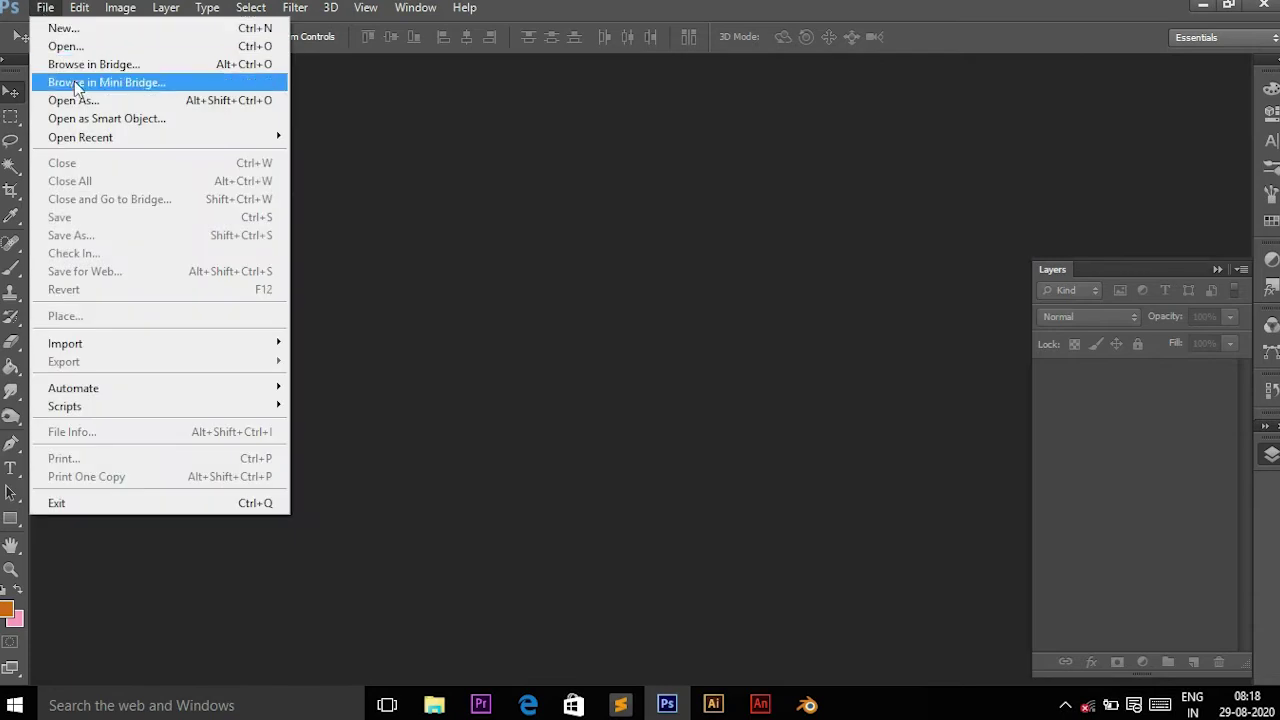
pyautogui.moveTo(80, 137)
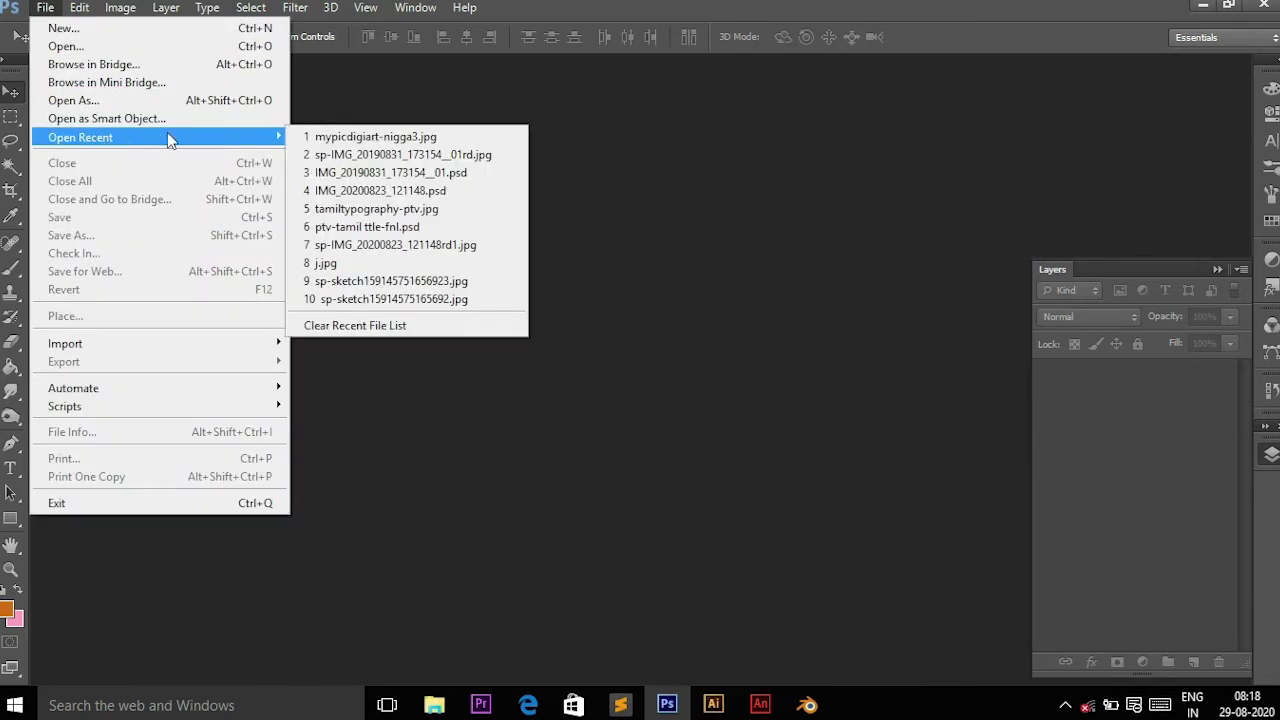
pyautogui.click(318, 136)
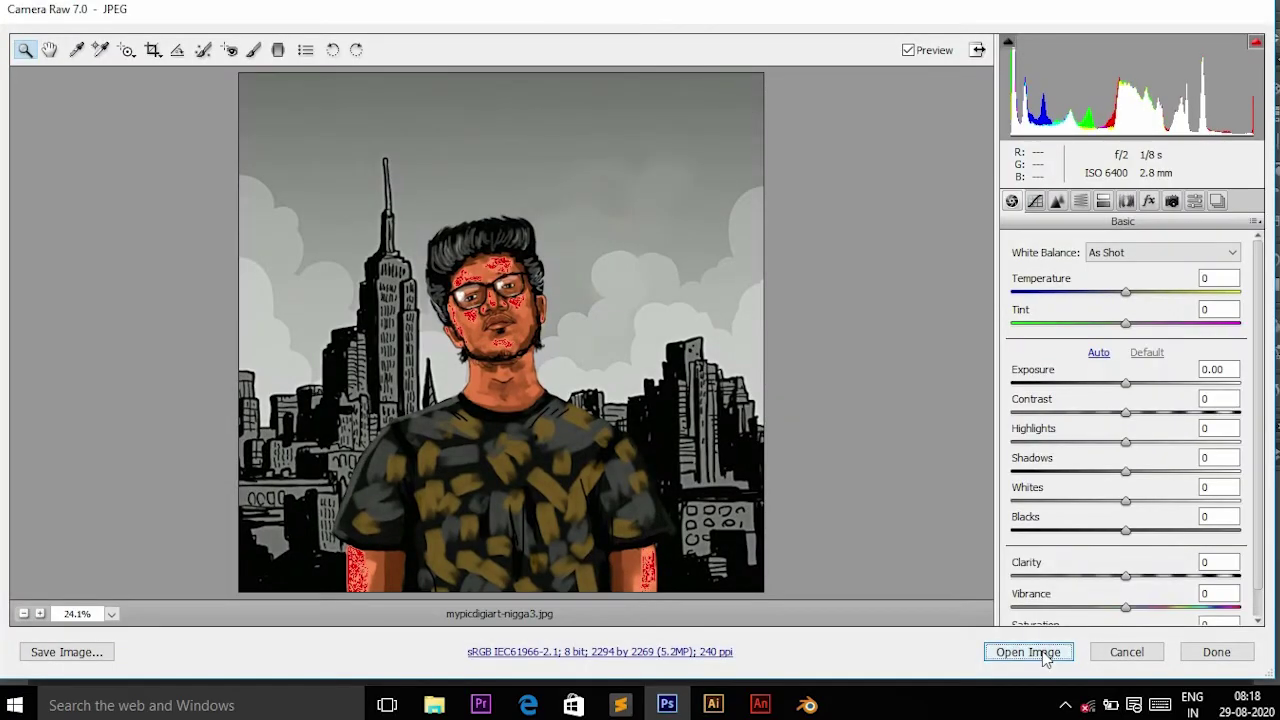
pyautogui.click(1045, 655)
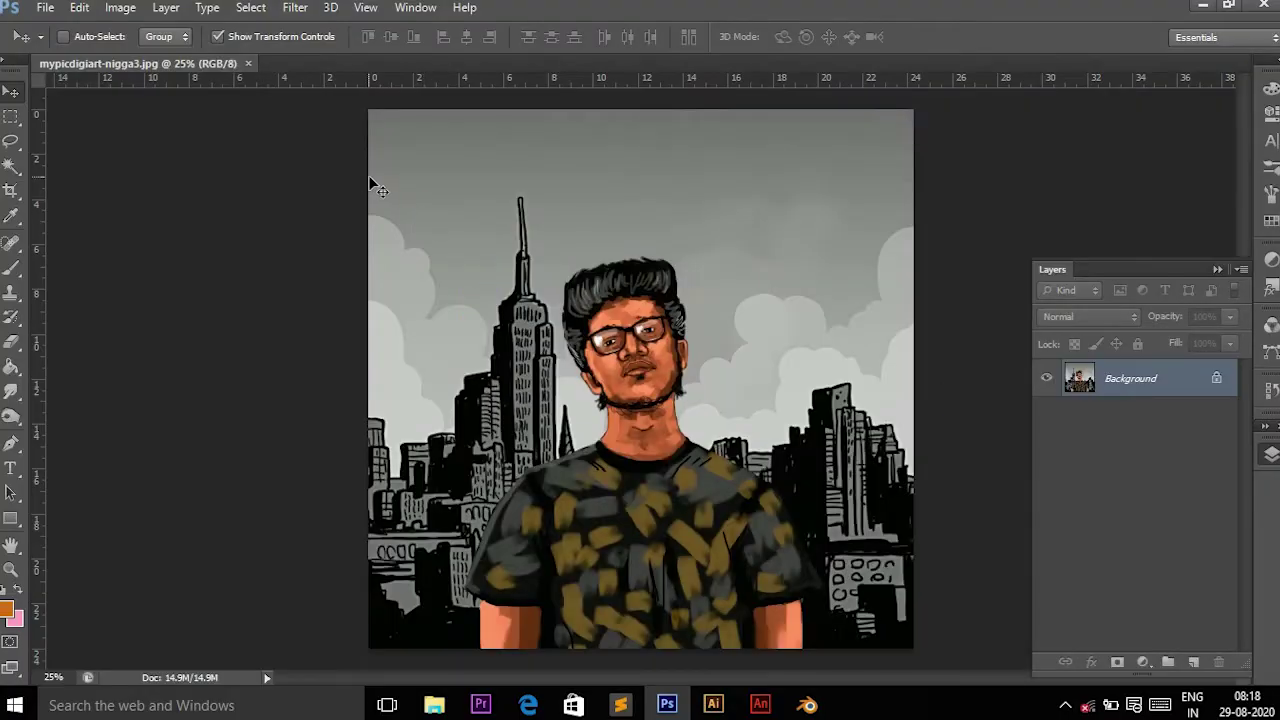
pyautogui.click(296, 8)
pyautogui.click(722, 346)
# Duplicate the Background as Layer 1 and convert Layer 1 to a Smart Object
pyautogui.hotkey('ctrl', 'j')
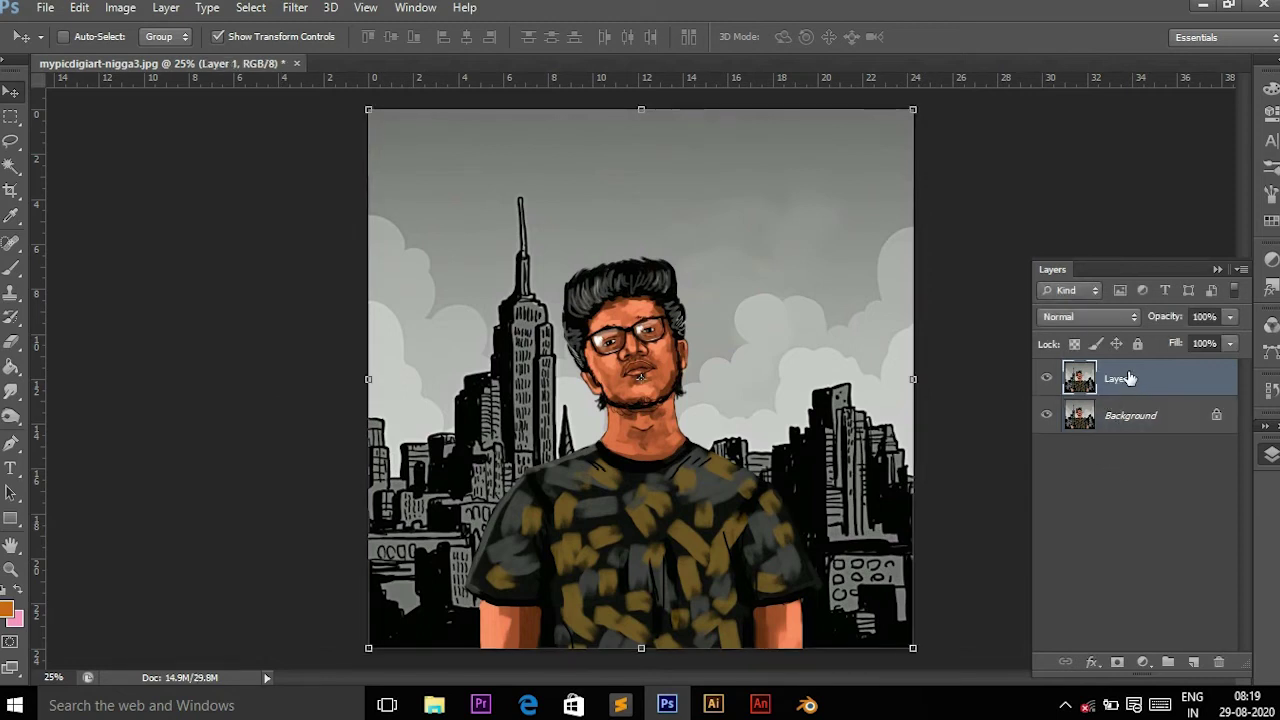
pyautogui.rightClick(1129, 379)
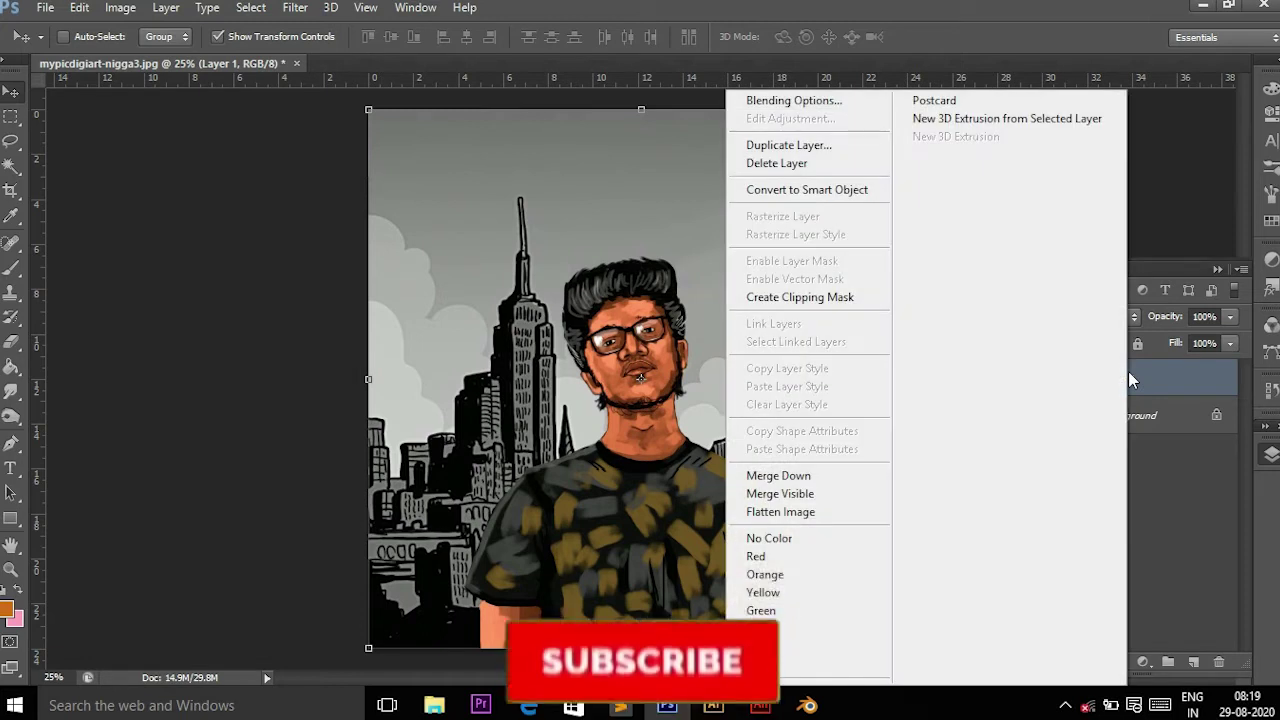
pyautogui.click(856, 198)
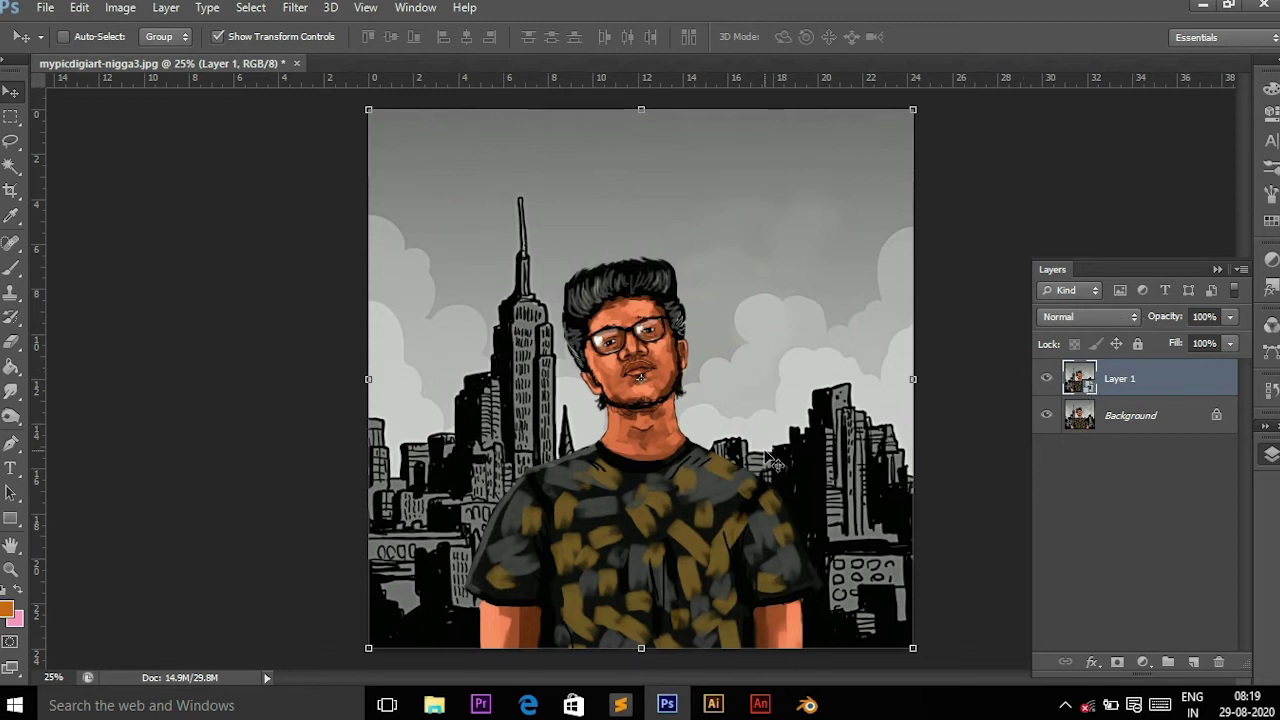
pyautogui.hotkey('ctrl', '+')
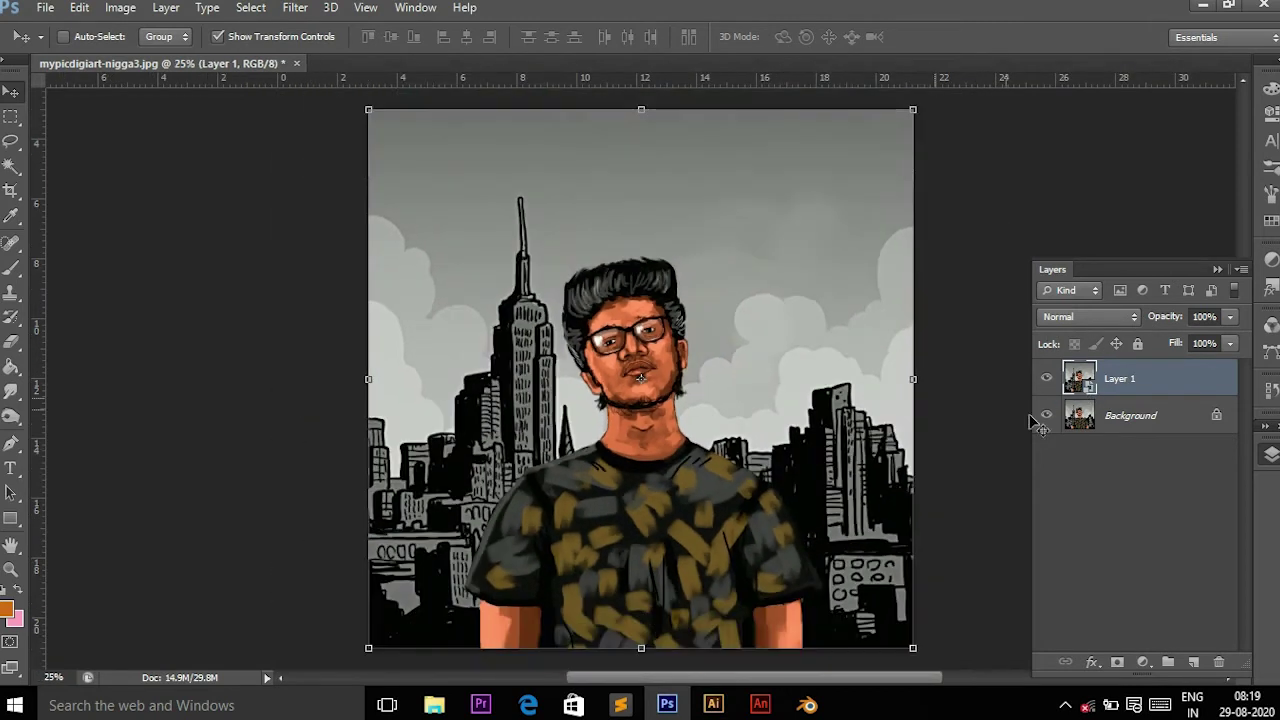
pyautogui.hotkey('ctrl', '-')
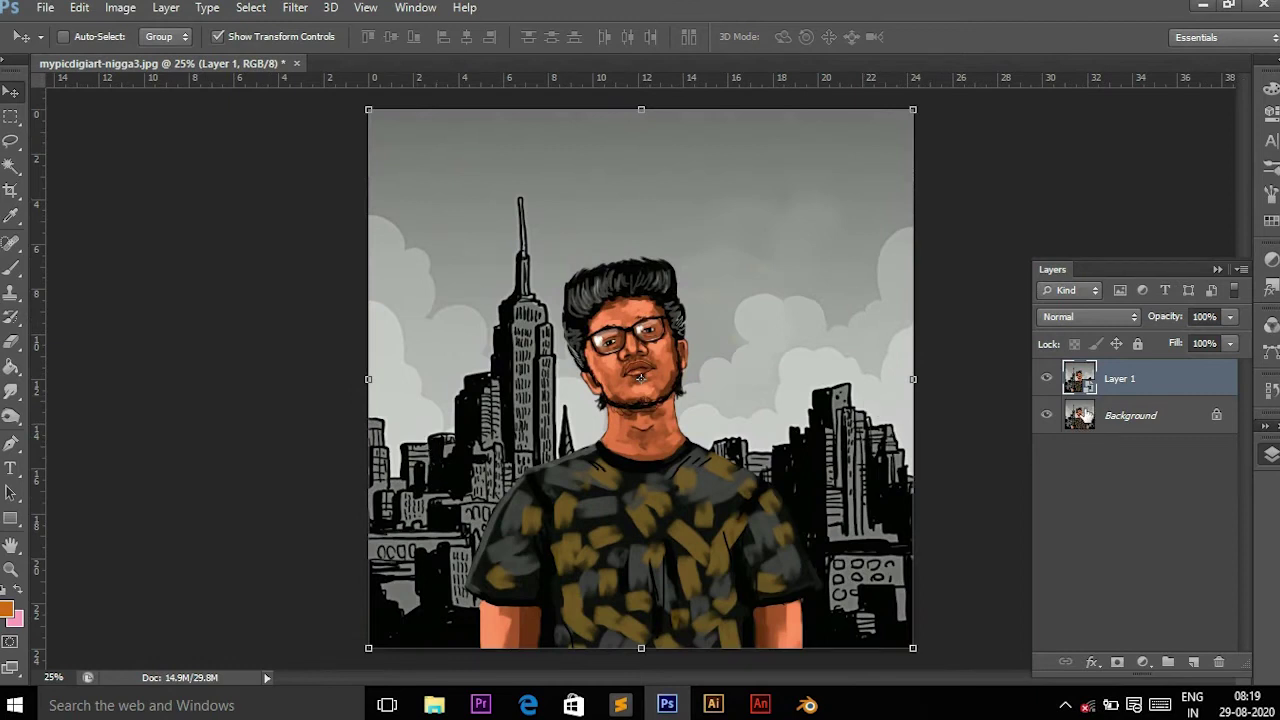
# Duplicate the Background again, move the copy above Layer 1, and apply a basic Blur
pyautogui.click(1135, 426)
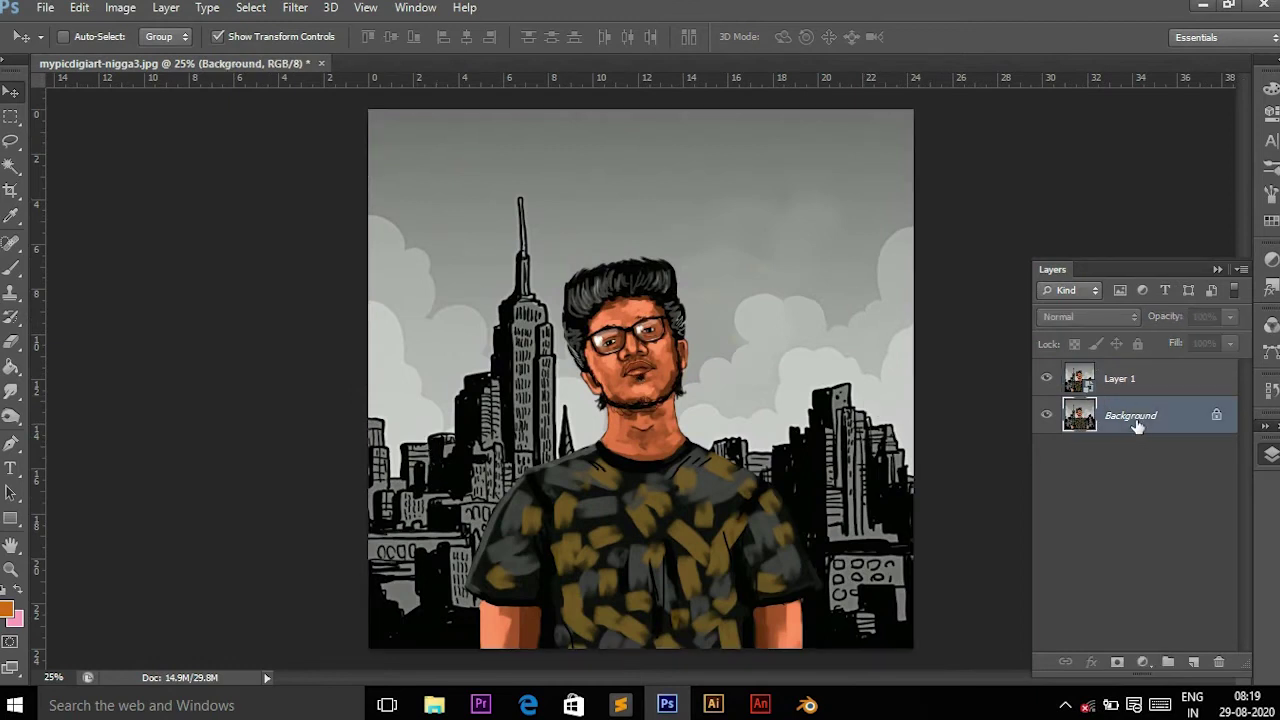
pyautogui.hotkey('ctrl', 'j')
pyautogui.moveTo(1134, 424); pyautogui.dragTo(1128, 380)
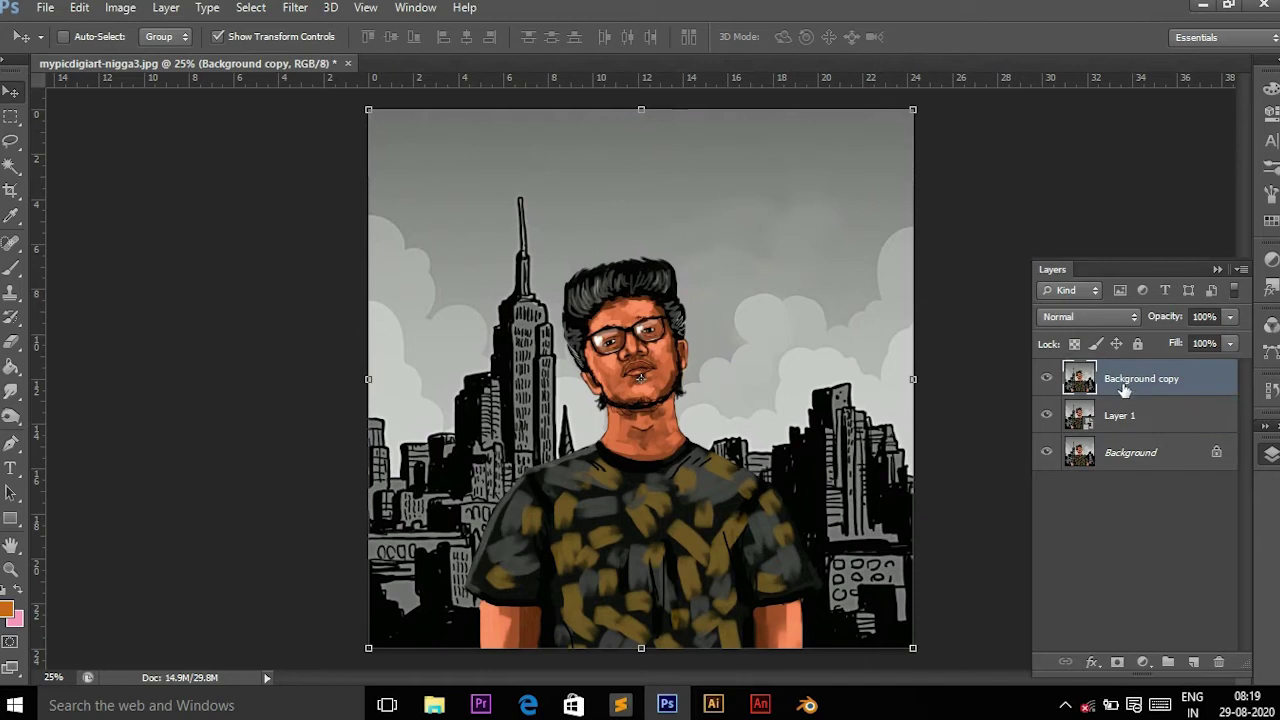
pyautogui.click(295, 8)
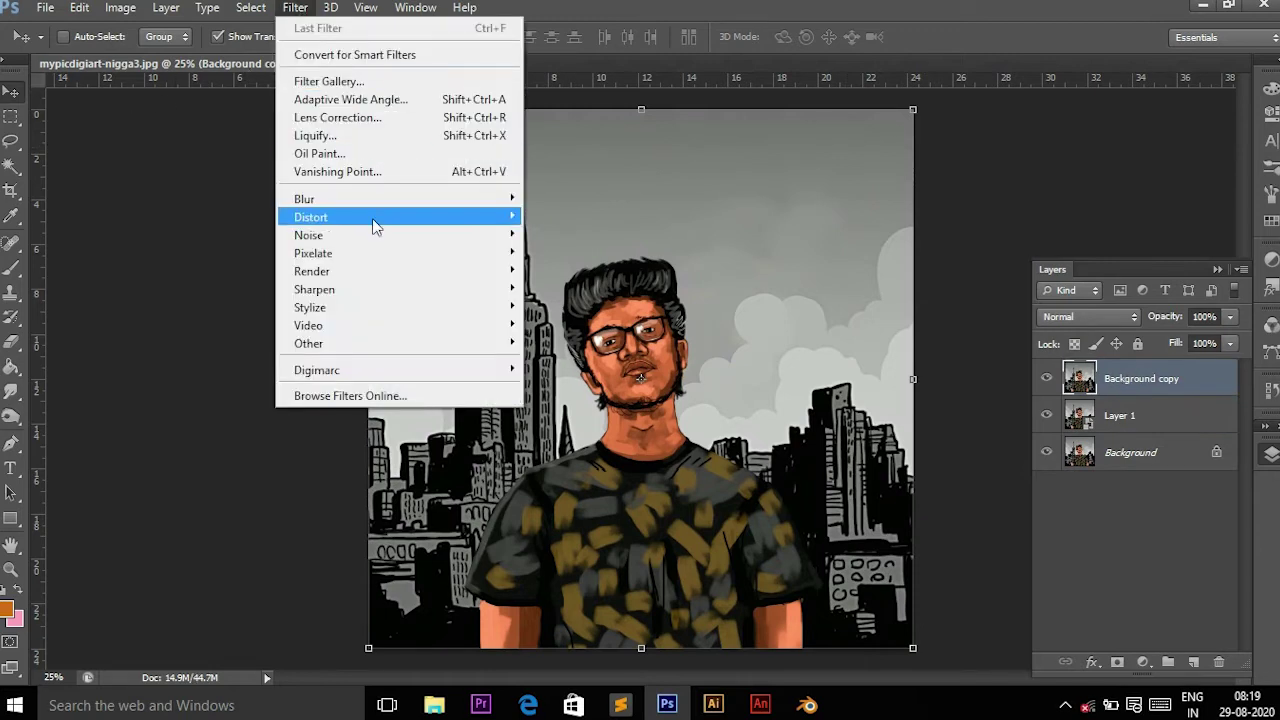
pyautogui.moveTo(400, 199)
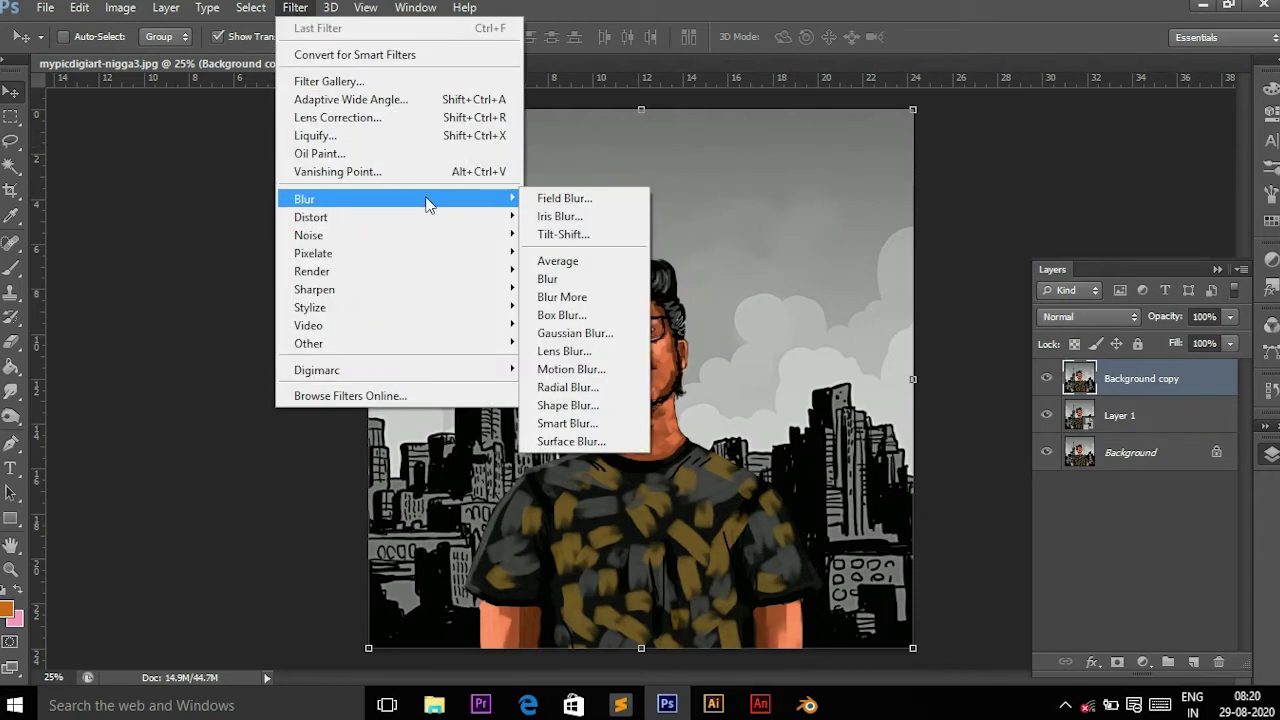
pyautogui.click(560, 279)
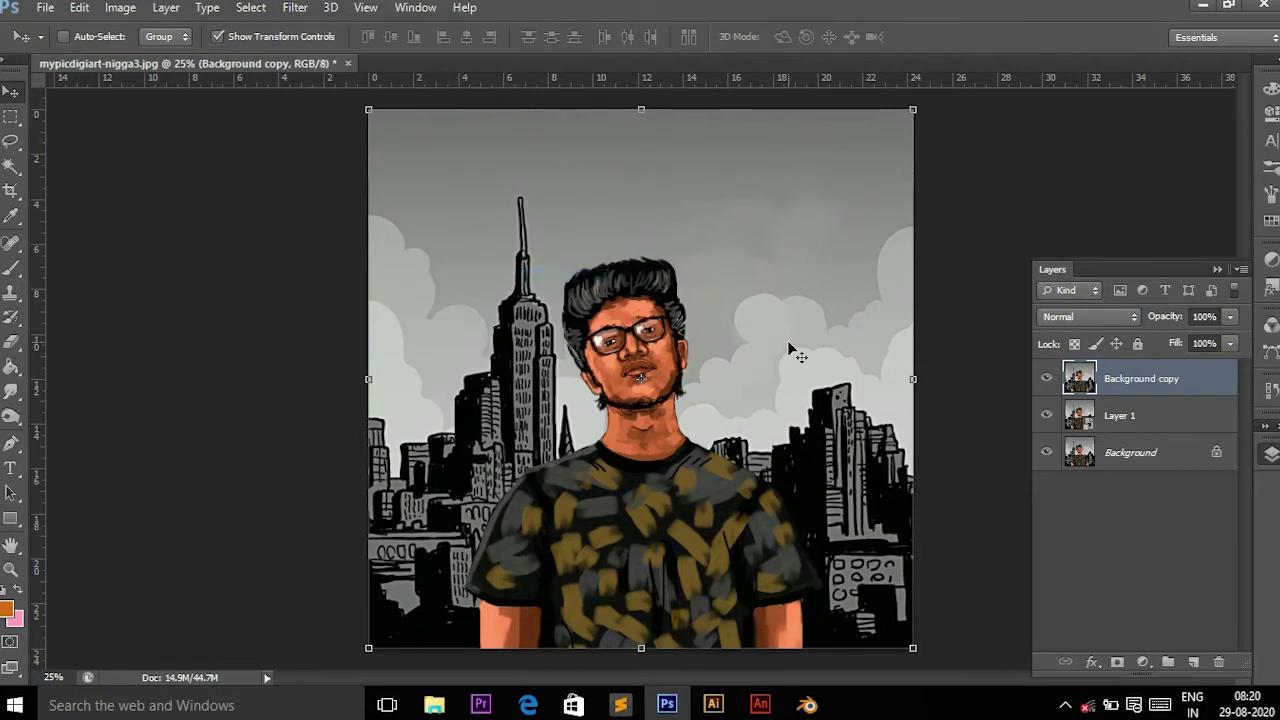
# Apply a 7.4-pixel Gaussian Blur to Background copy and inspect the result
pyautogui.click(293, 8)
pyautogui.moveTo(304, 199)
pyautogui.click(575, 333)
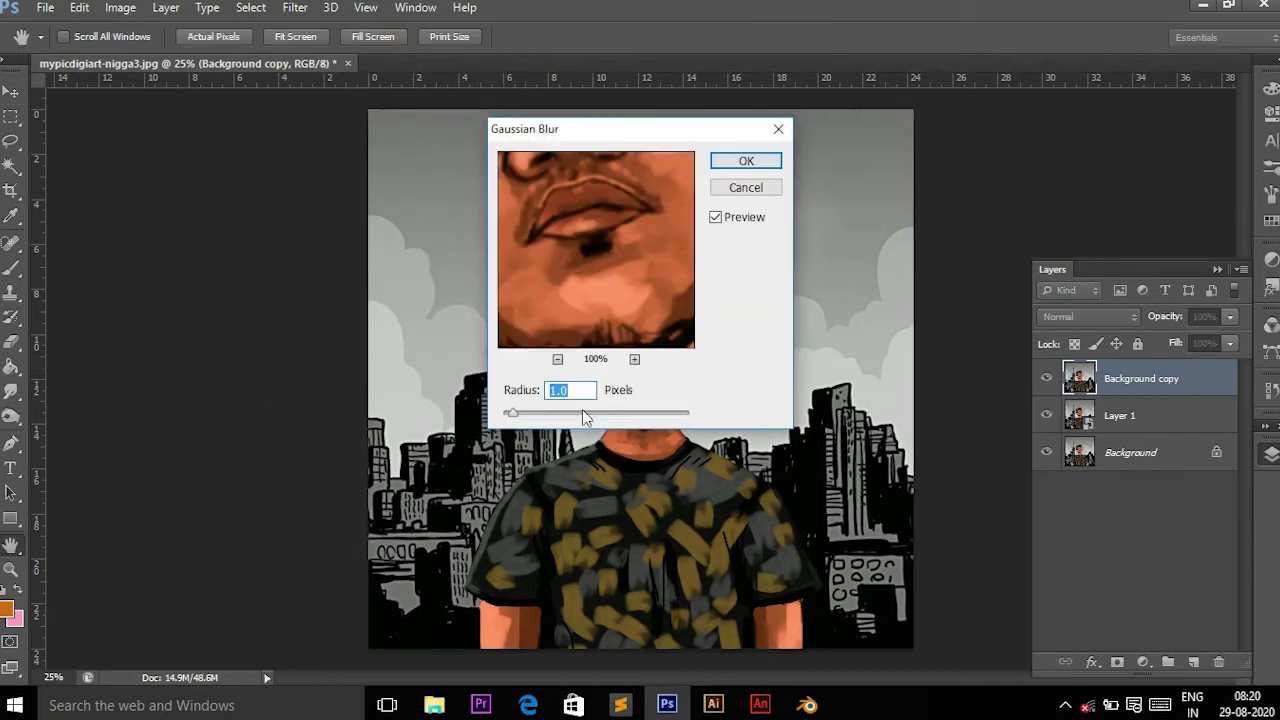
pyautogui.moveTo(569, 413); pyautogui.dragTo(565, 413)
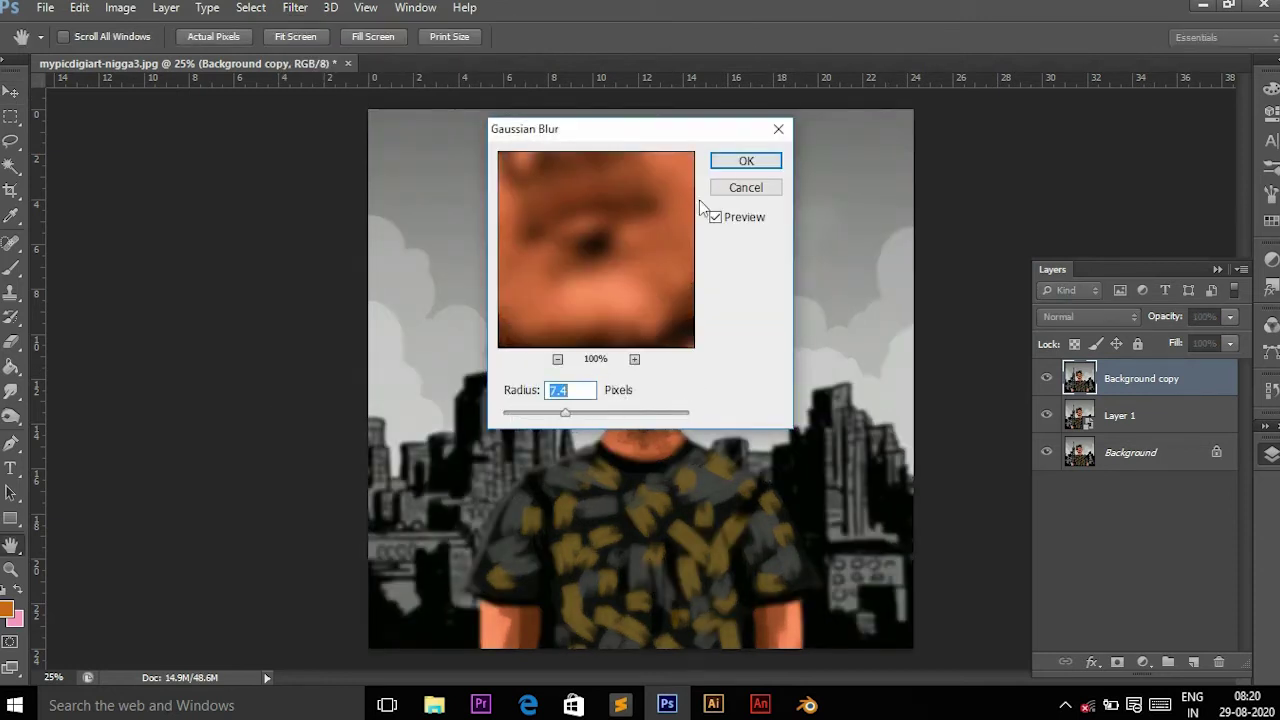
pyautogui.click(754, 164)
pyautogui.press('v')
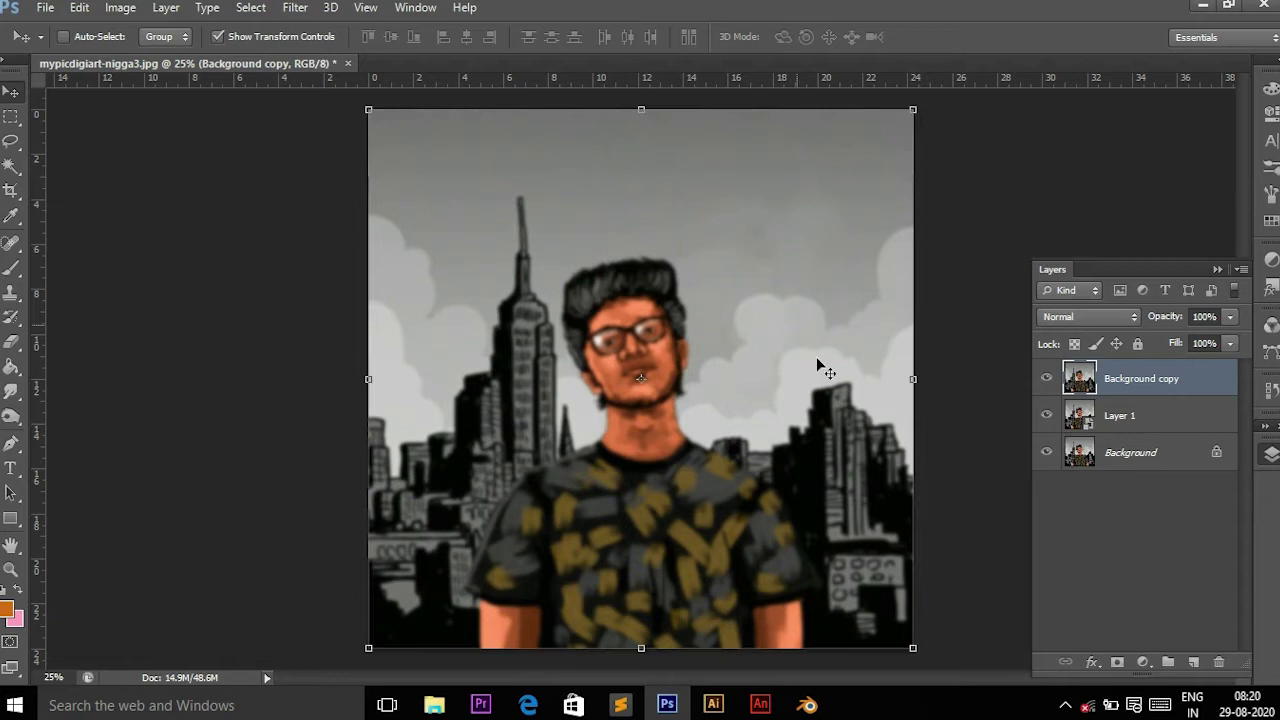
pyautogui.hotkey('ctrl', '+')
pyautogui.hotkey('ctrl', '+')
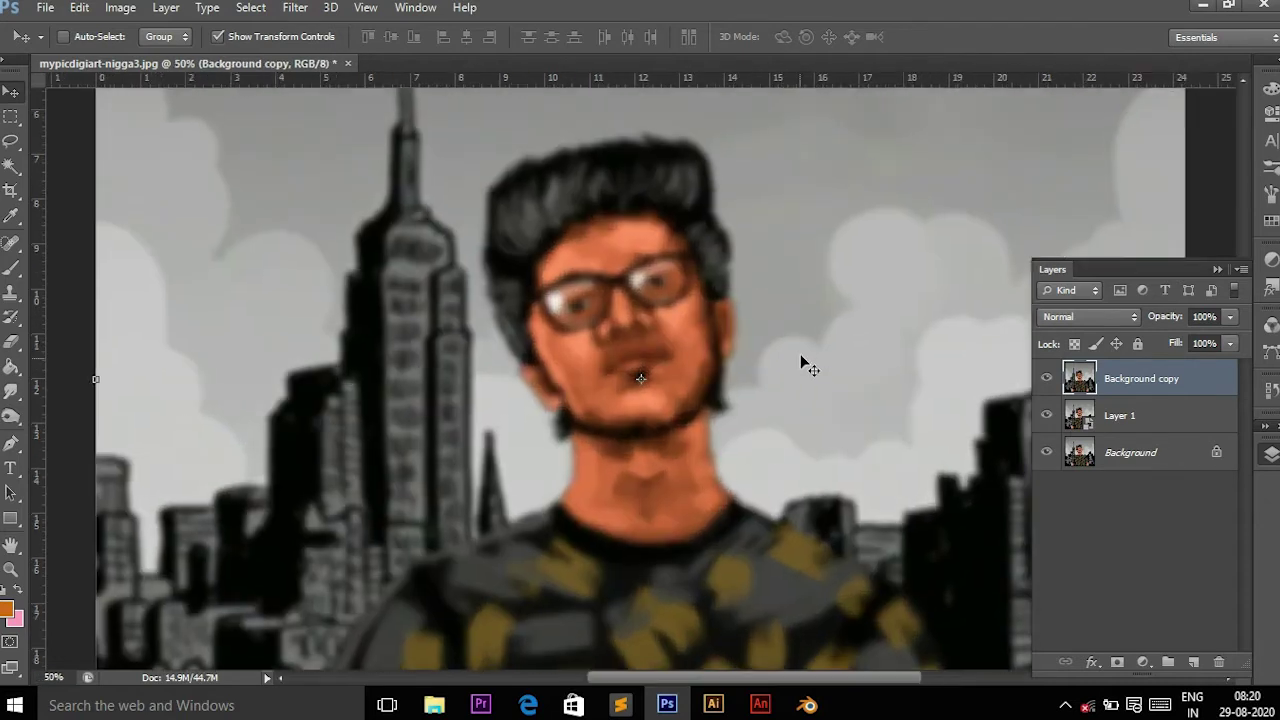
pyautogui.hotkey('ctrl', '+')
pyautogui.hotkey('ctrl', '+')
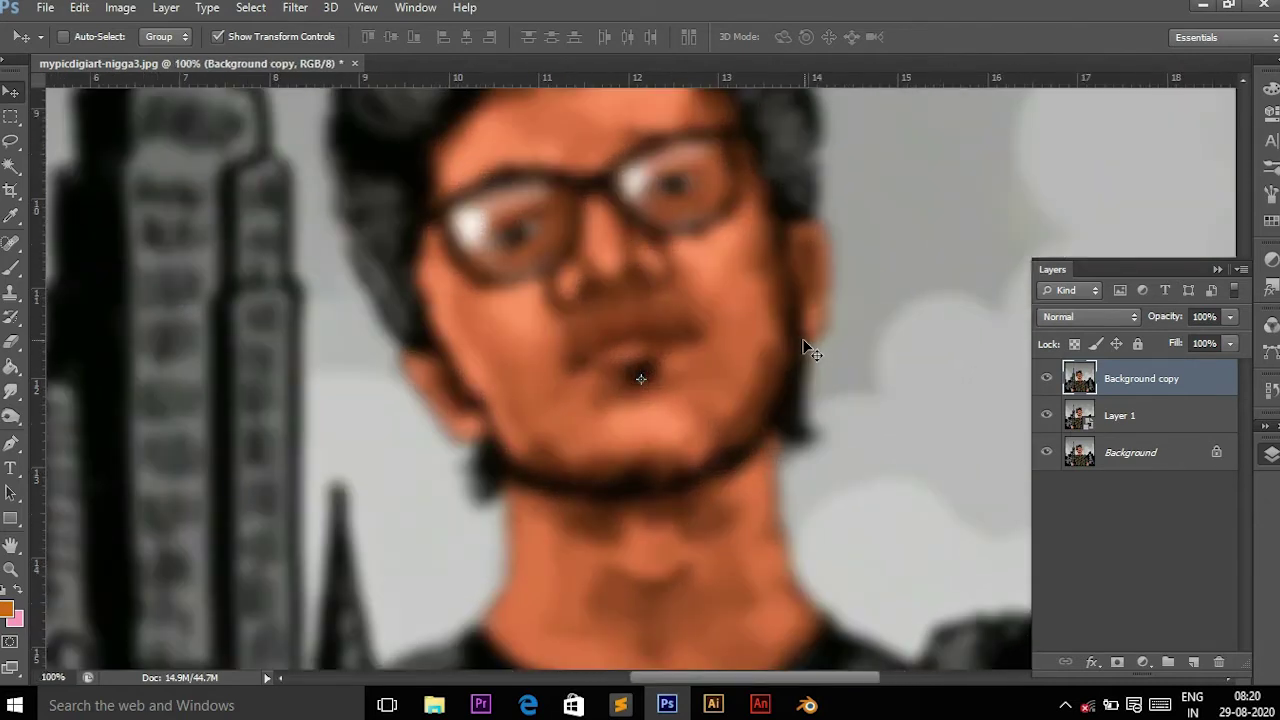
pyautogui.hotkey('ctrl', '-')
pyautogui.hotkey('ctrl', '-')
pyautogui.scroll(-1, 693, 339)
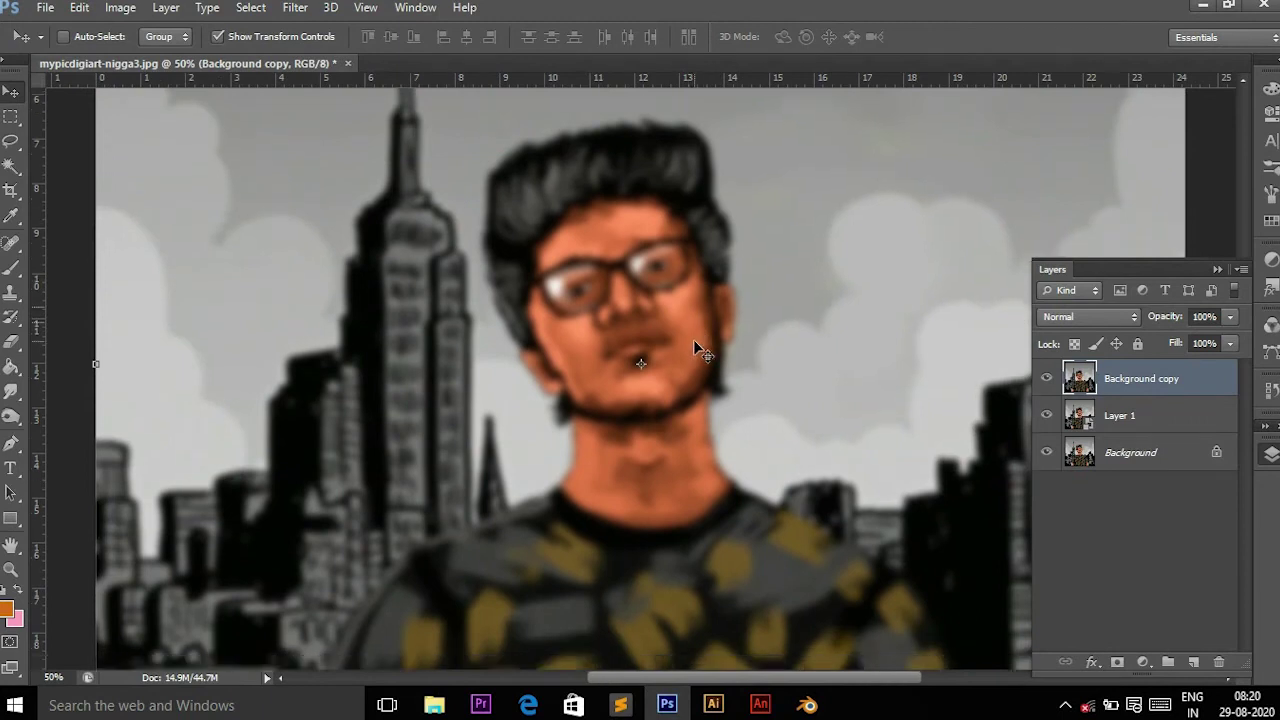
pyautogui.scroll(-1, 693, 339)
pyautogui.hotkey('ctrl', '-')
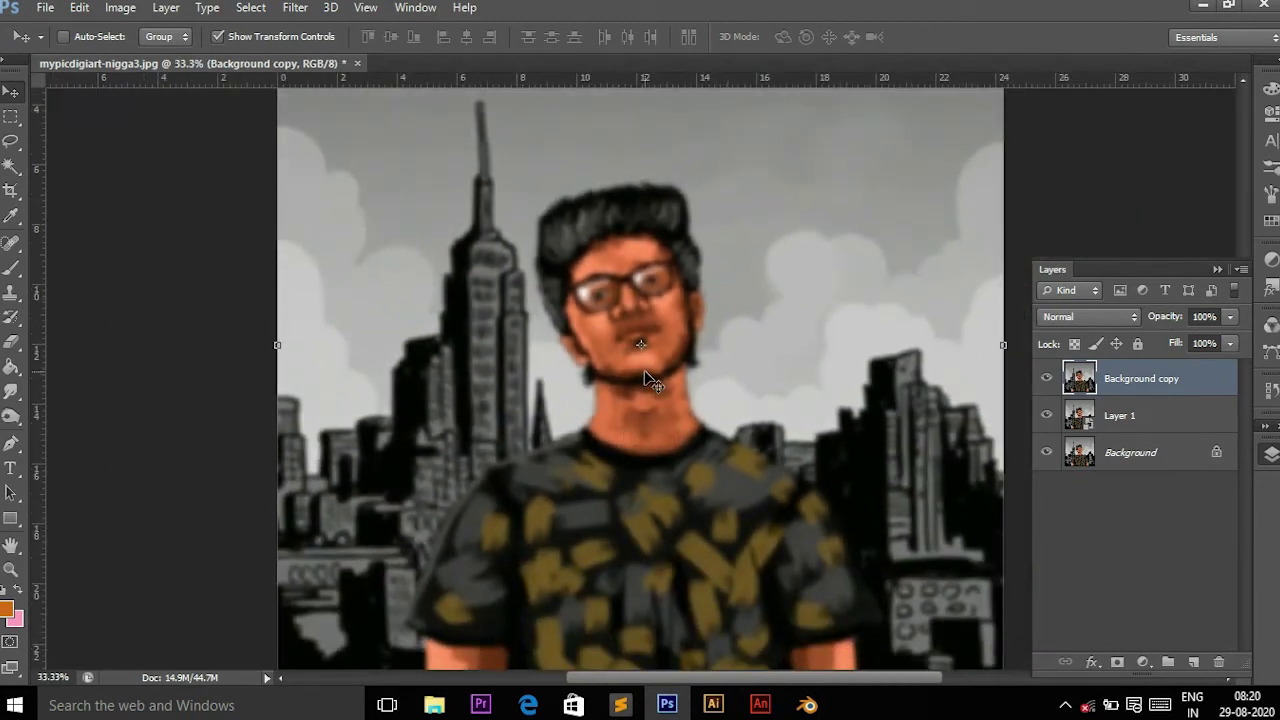
# Switch to the Smudge Tool from the Blur/Sharpen/Smudge flyout
pyautogui.click(16, 402)
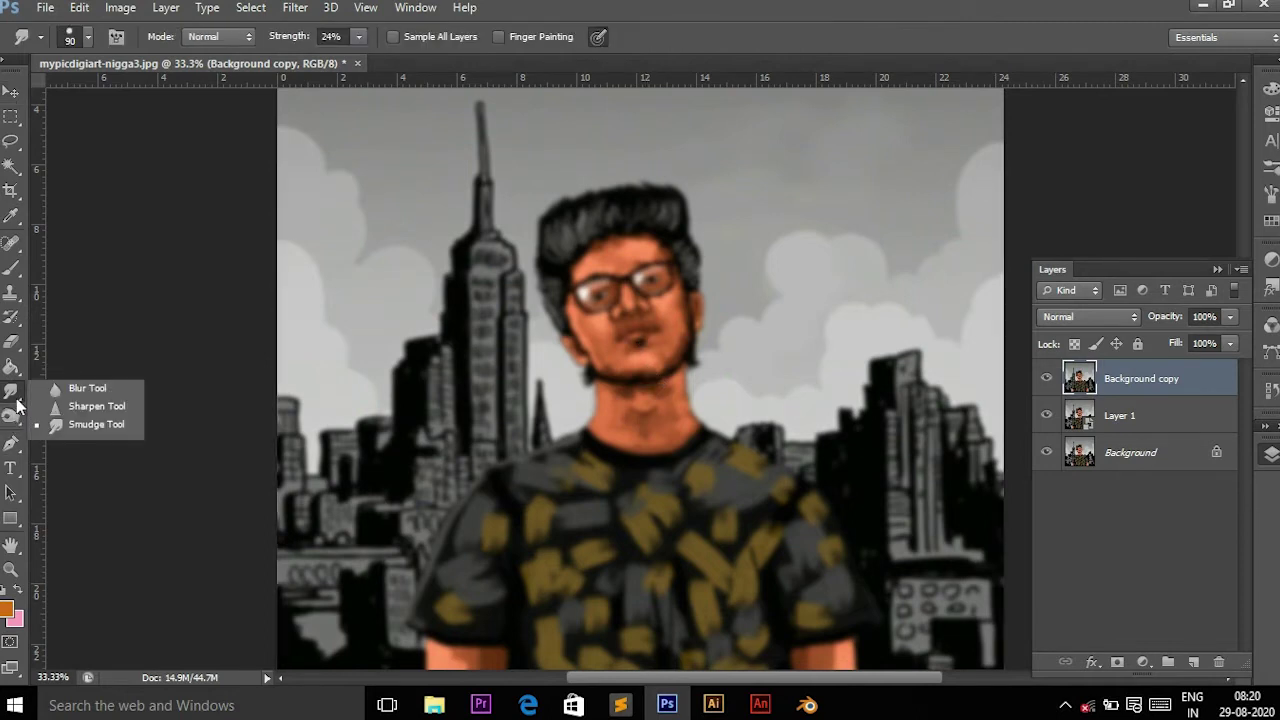
pyautogui.click(86, 393)
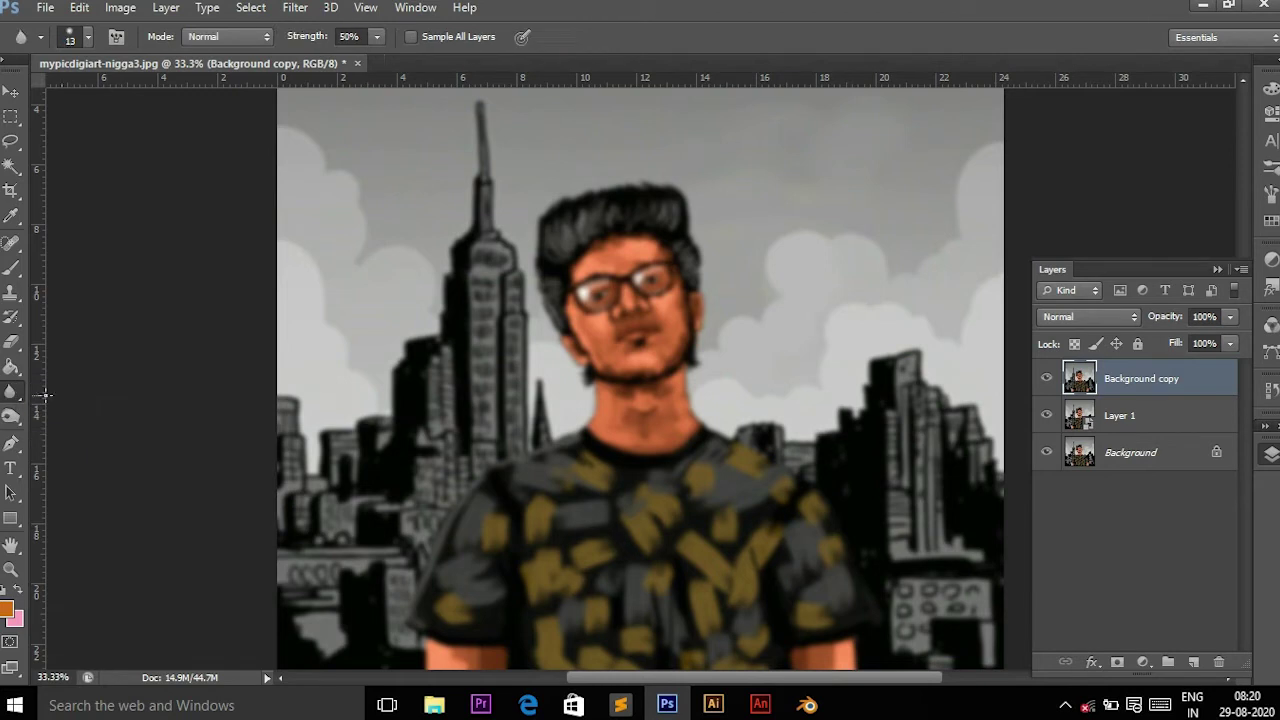
pyautogui.rightClick(18, 398)
pyautogui.click(57, 424)
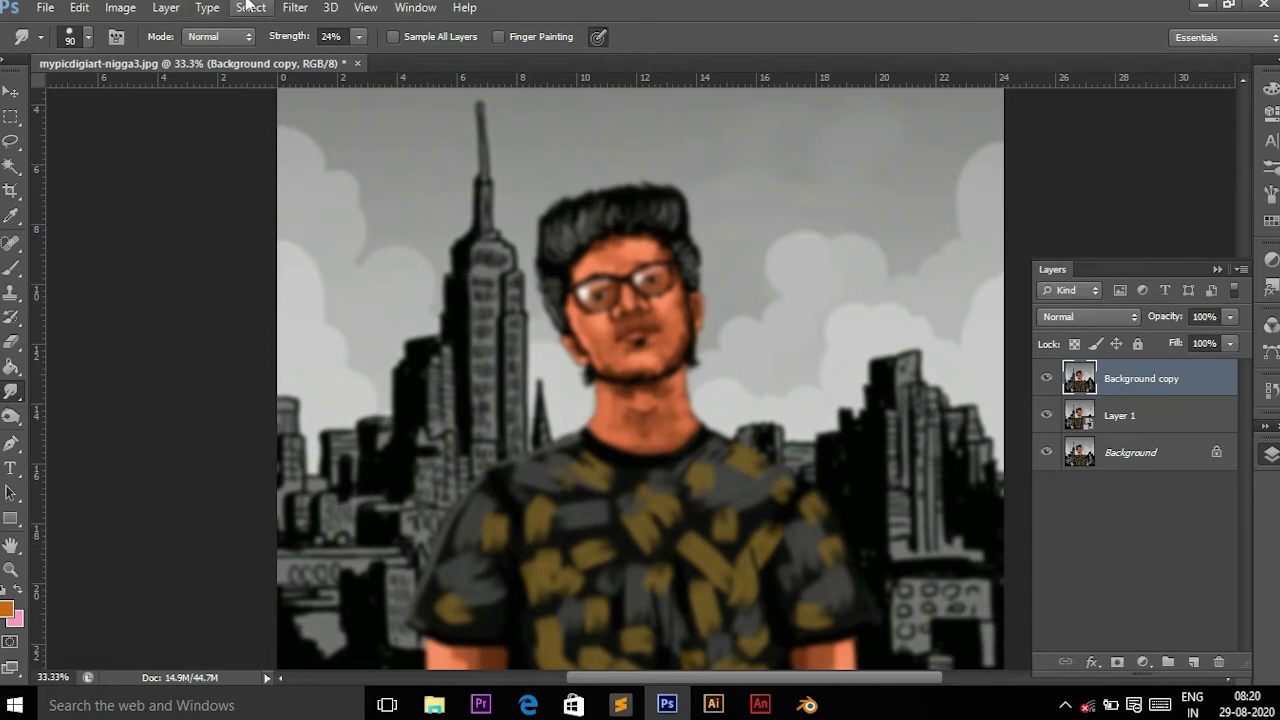
# Hide the blurred Background copy layer to reveal Layer 1
pyautogui.click(295, 8)
pyautogui.moveTo(304, 199)
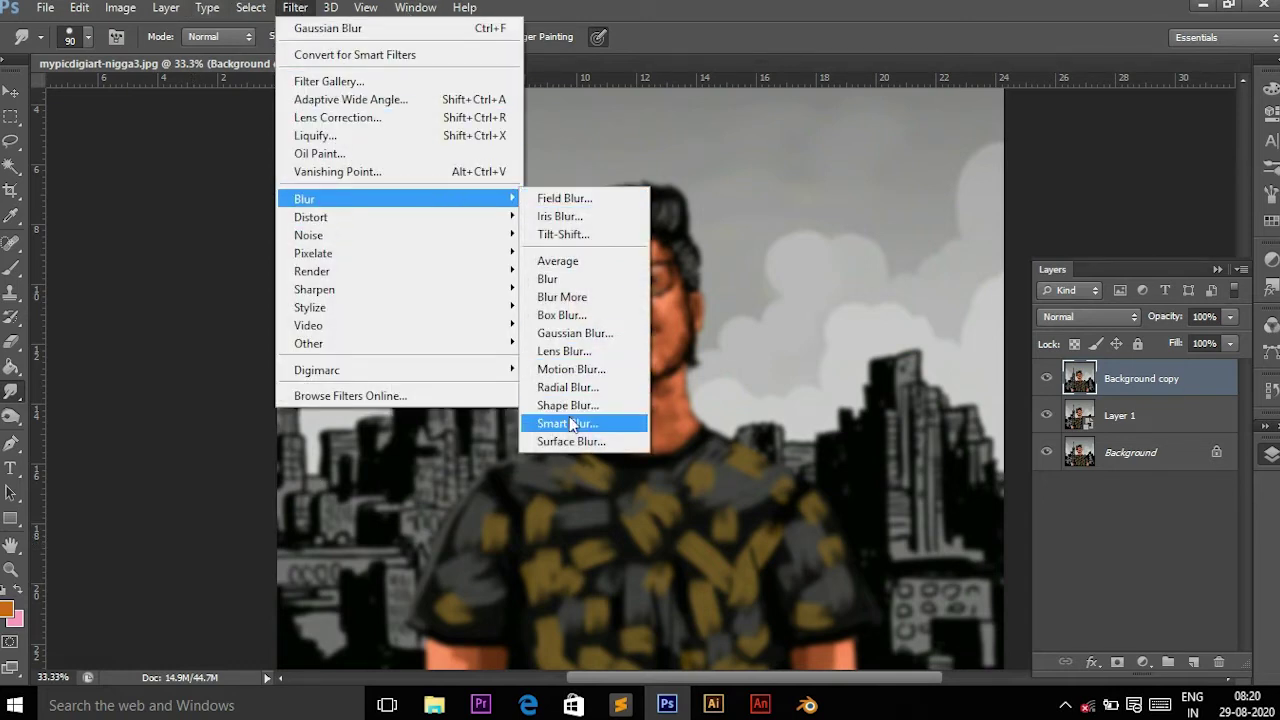
pyautogui.click(175, 370)
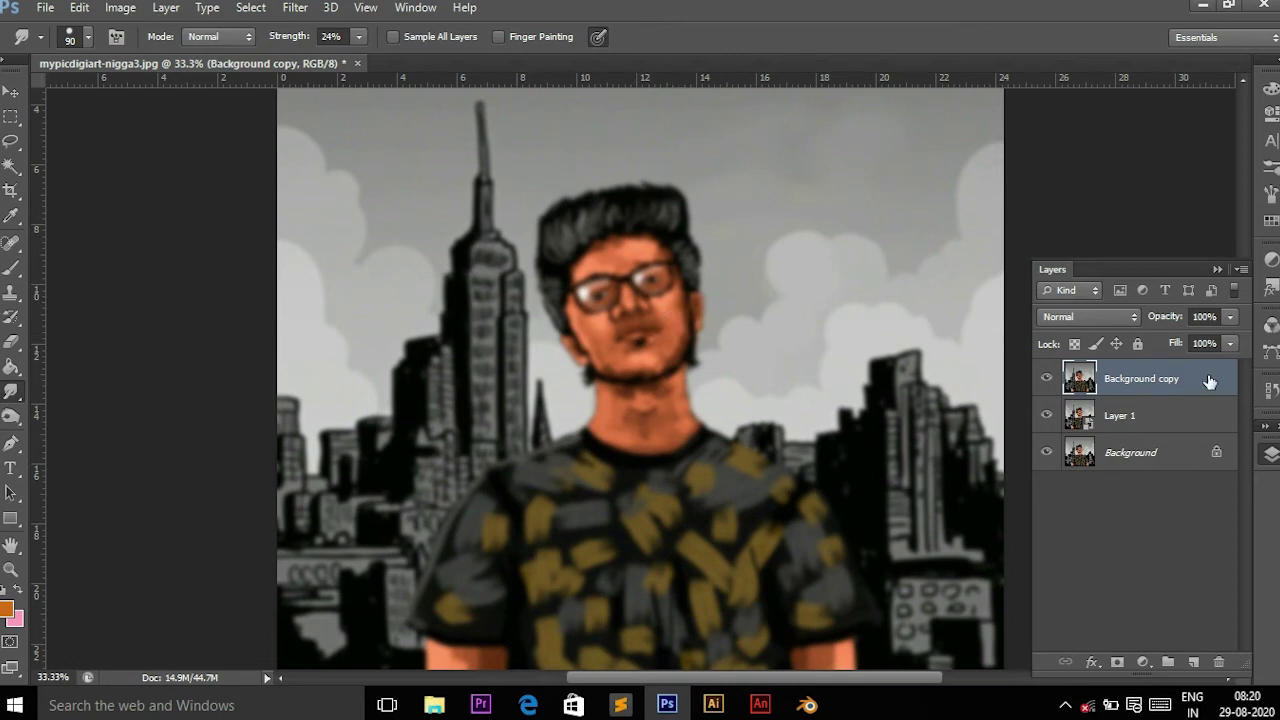
pyautogui.click(1046, 378)
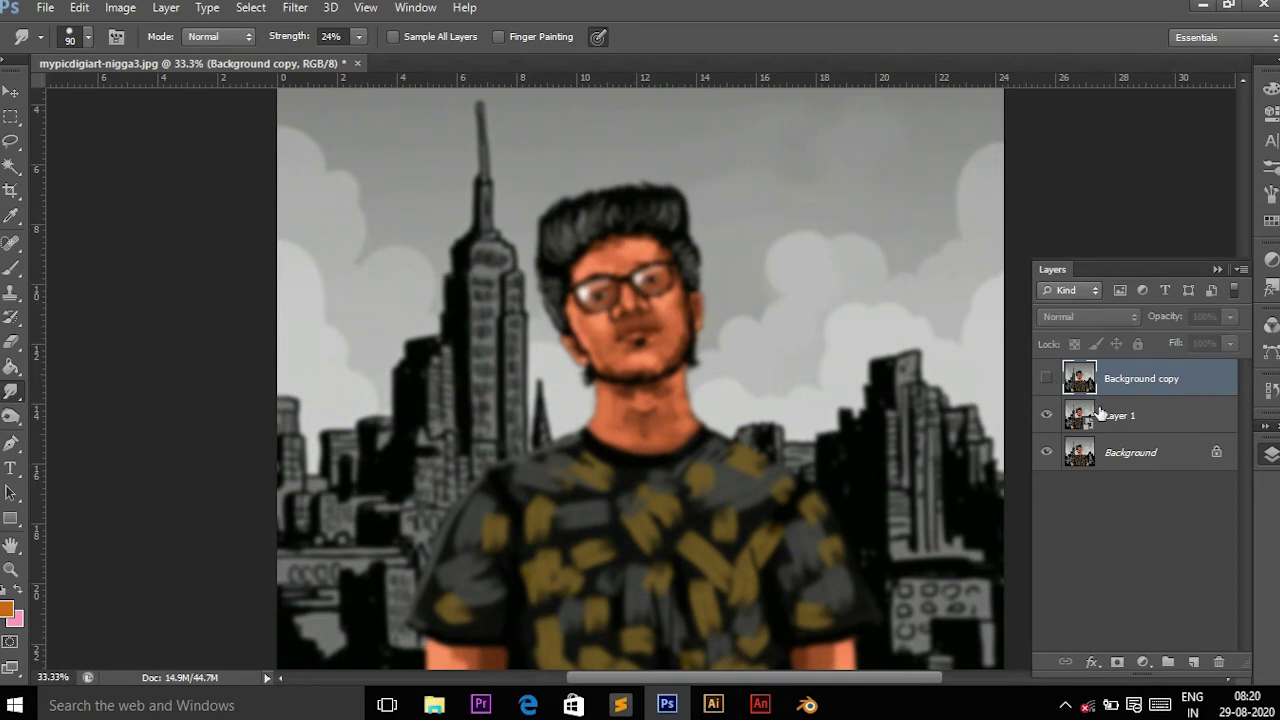
# Give Layer 1 a Gaussian Blur smart filter with a 7.4-pixel radius
pyautogui.click(1104, 415)
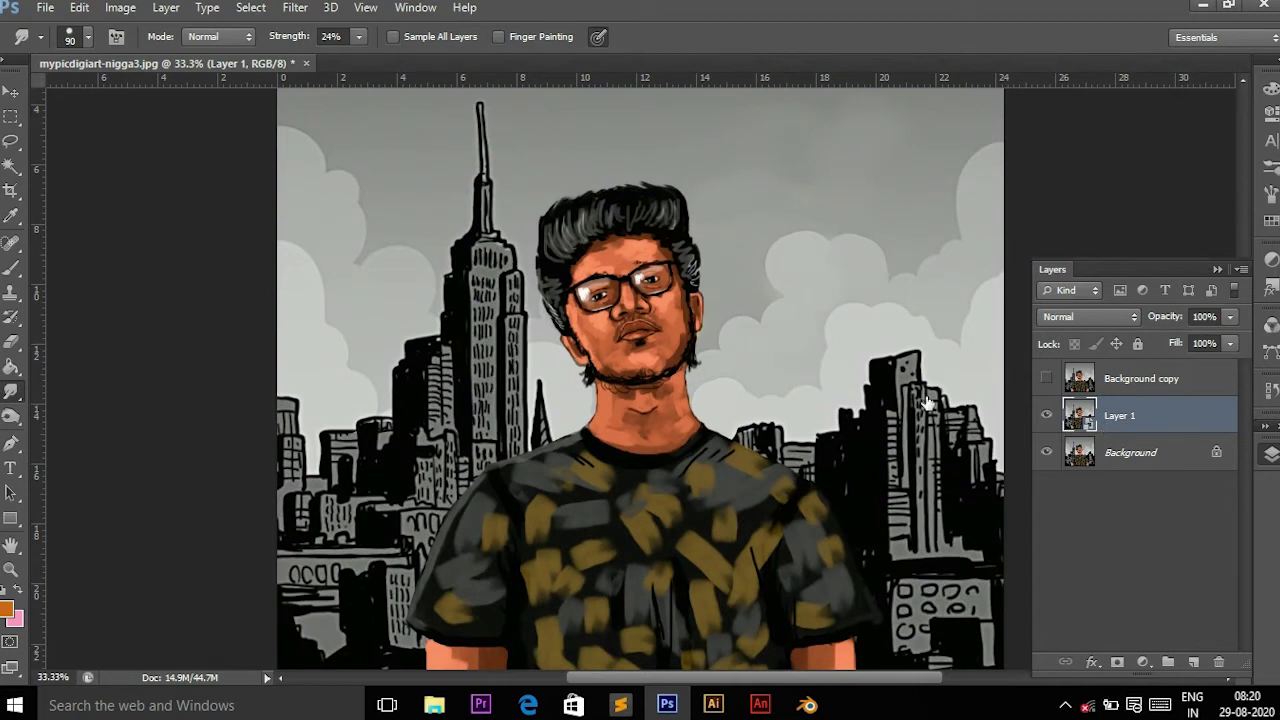
pyautogui.click(295, 7)
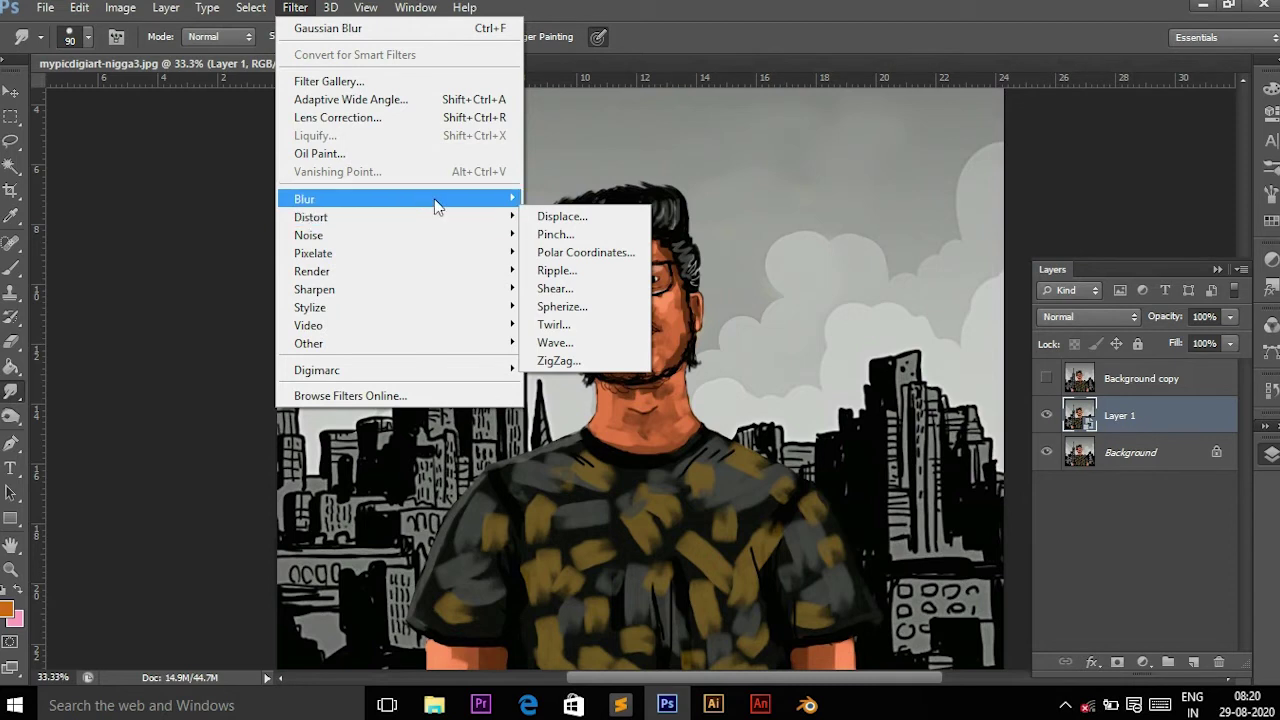
pyautogui.moveTo(304, 199)
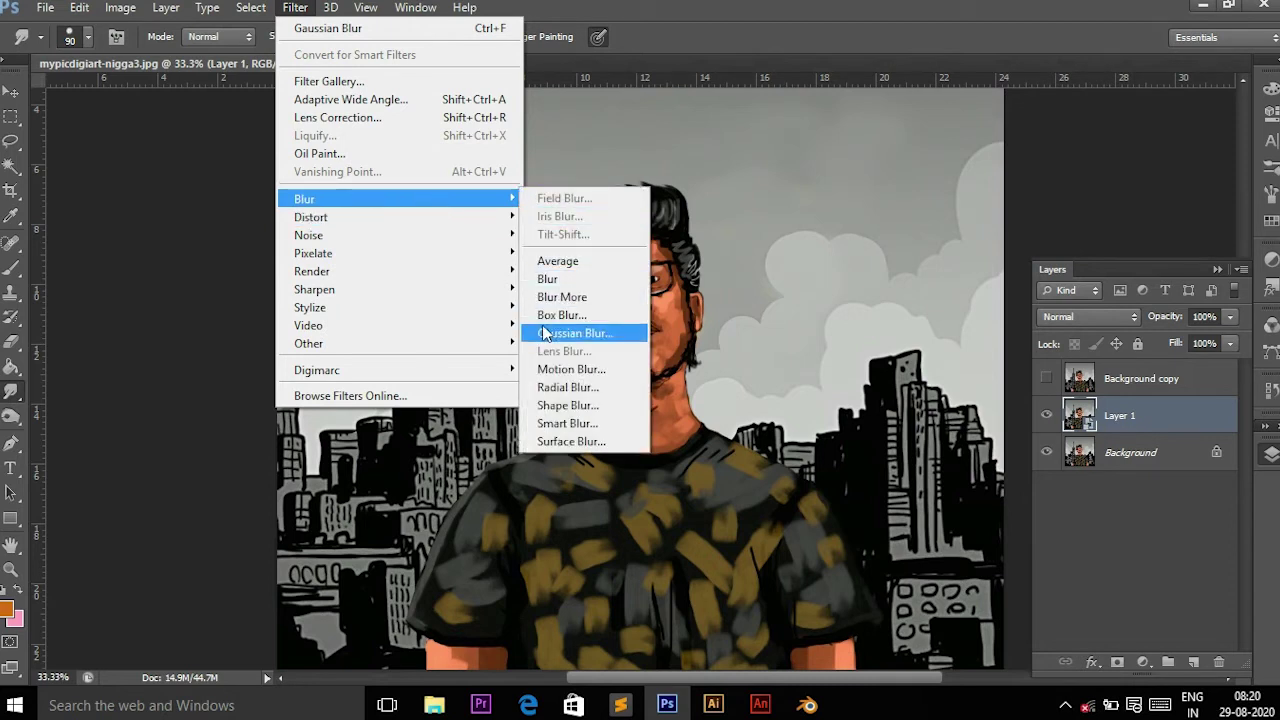
pyautogui.click(545, 333)
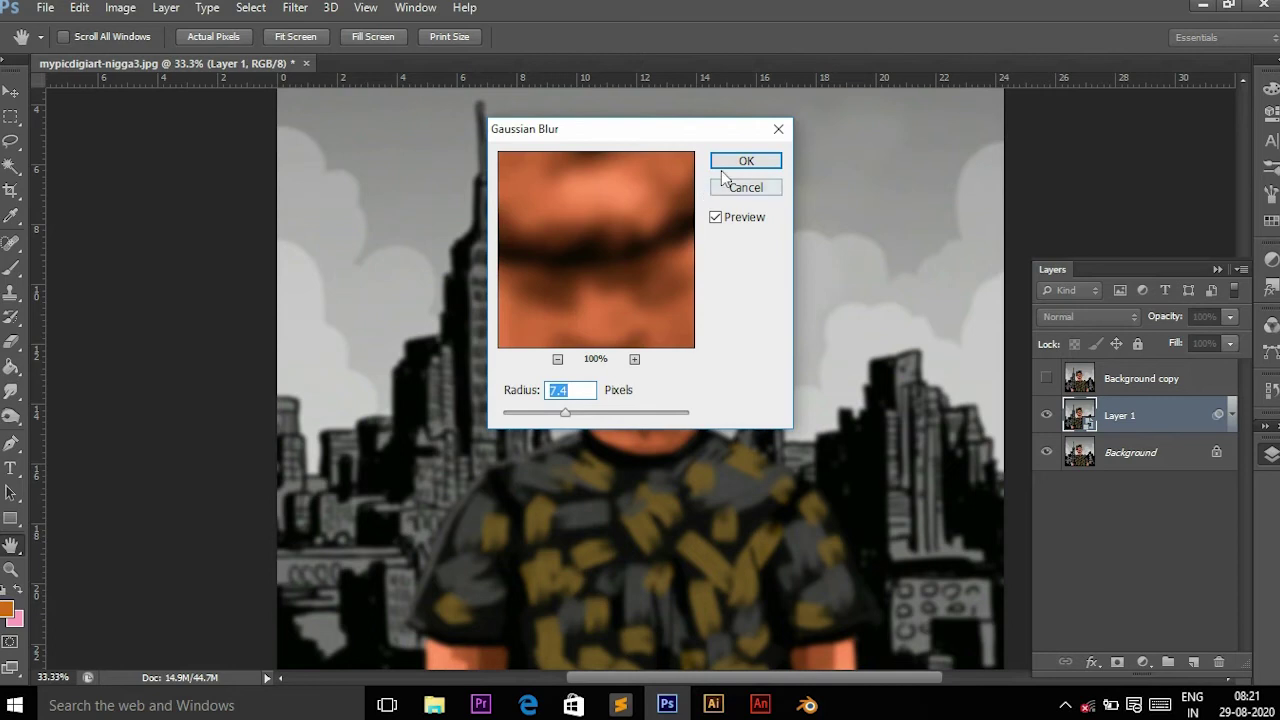
pyautogui.click(735, 163)
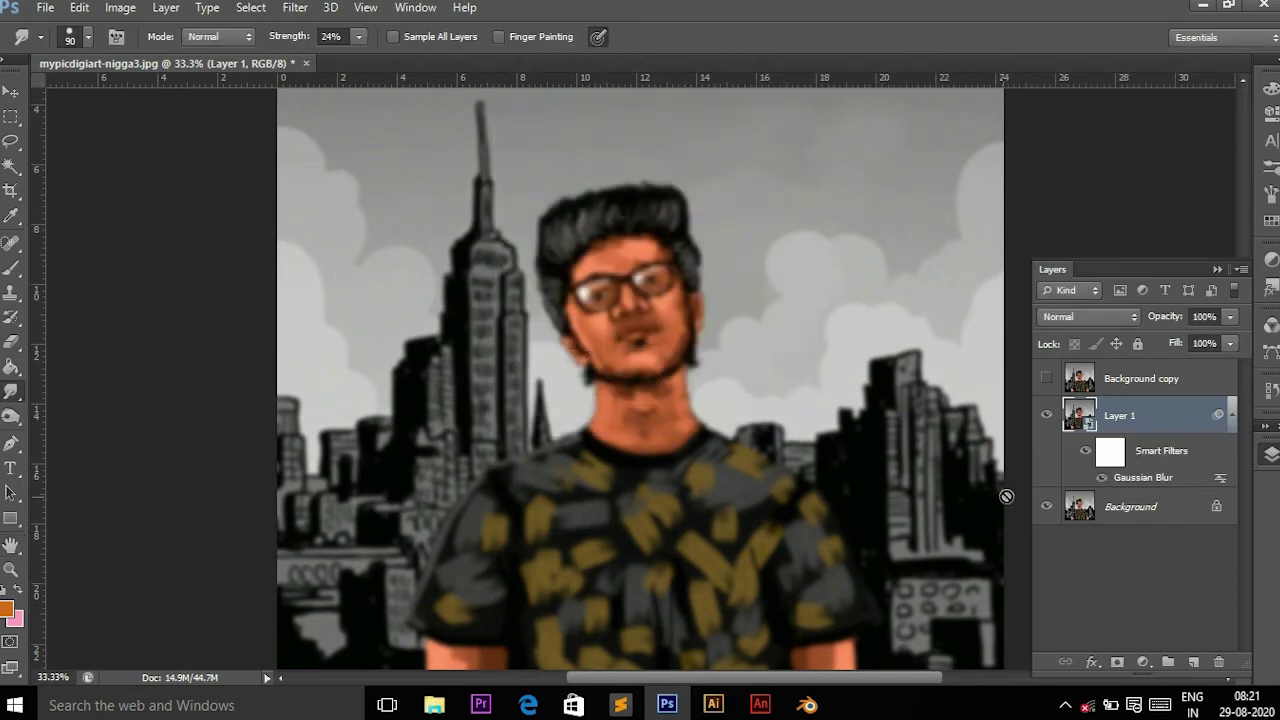
# Raise Layer 1's Gaussian Blur smart filter radius to 8.4 pixels
pyautogui.click(1127, 452)
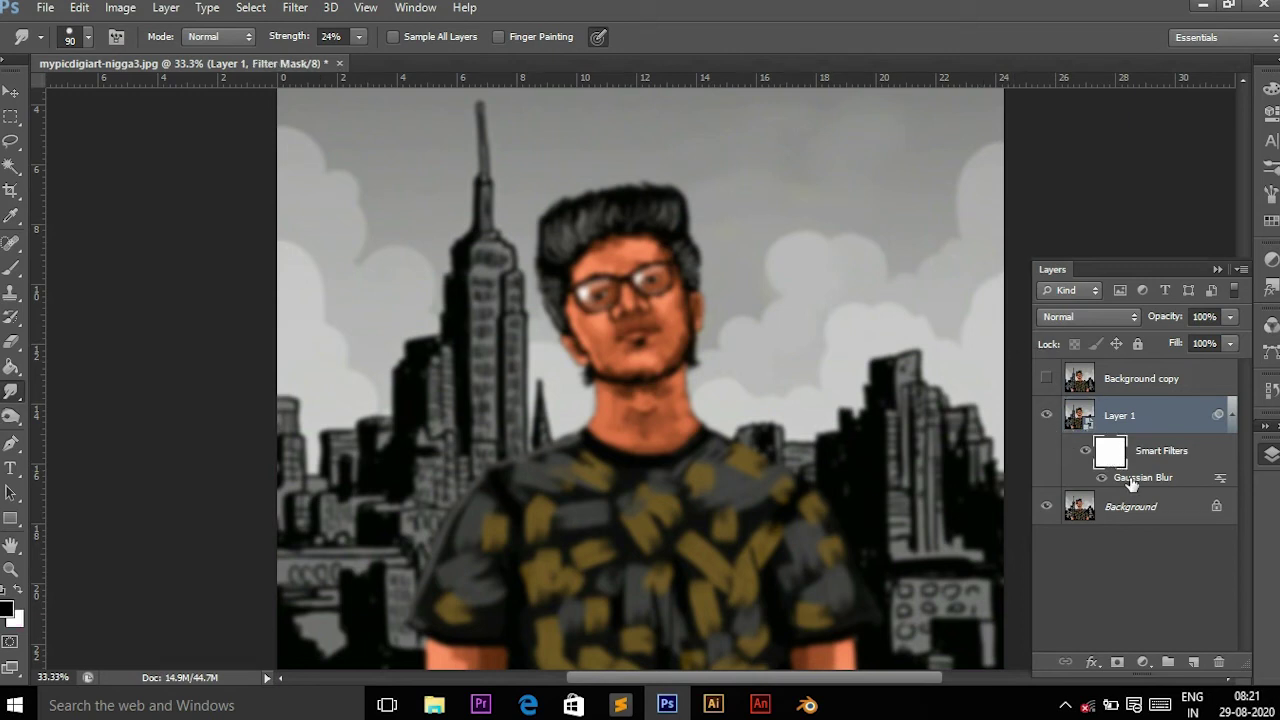
pyautogui.click(1157, 485)
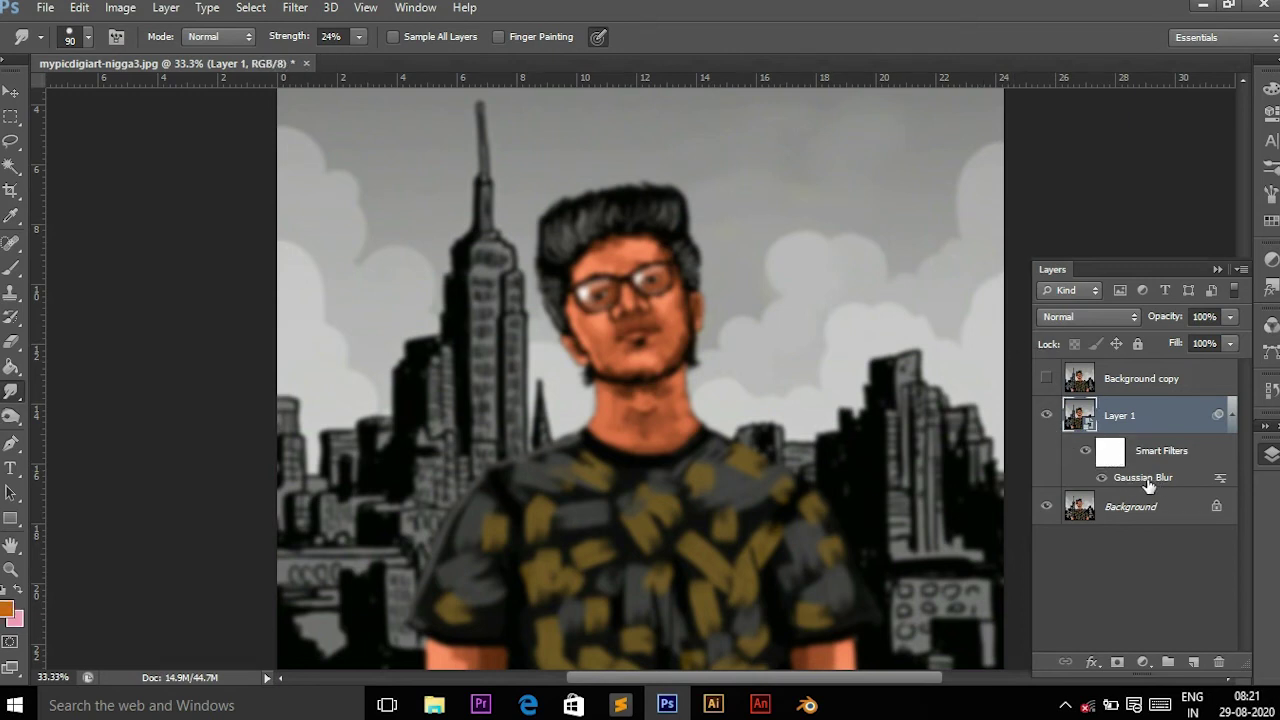
pyautogui.doubleClick(1148, 485)
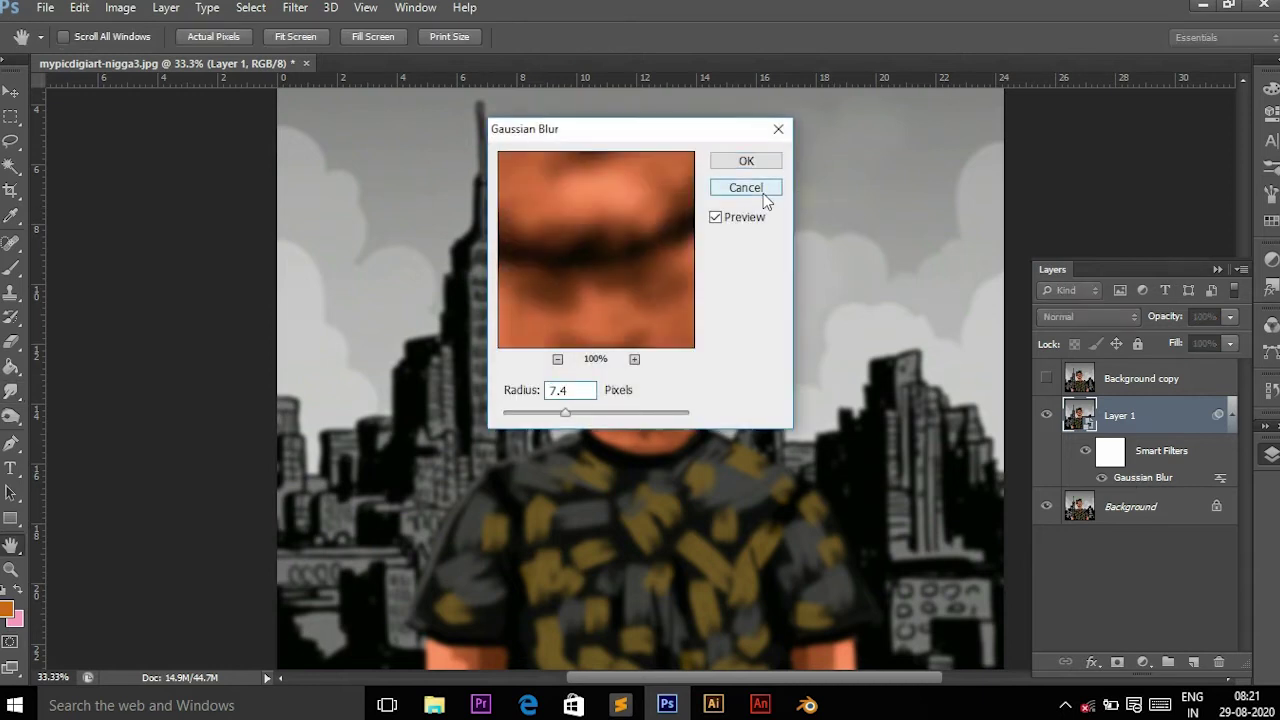
pyautogui.click(763, 193)
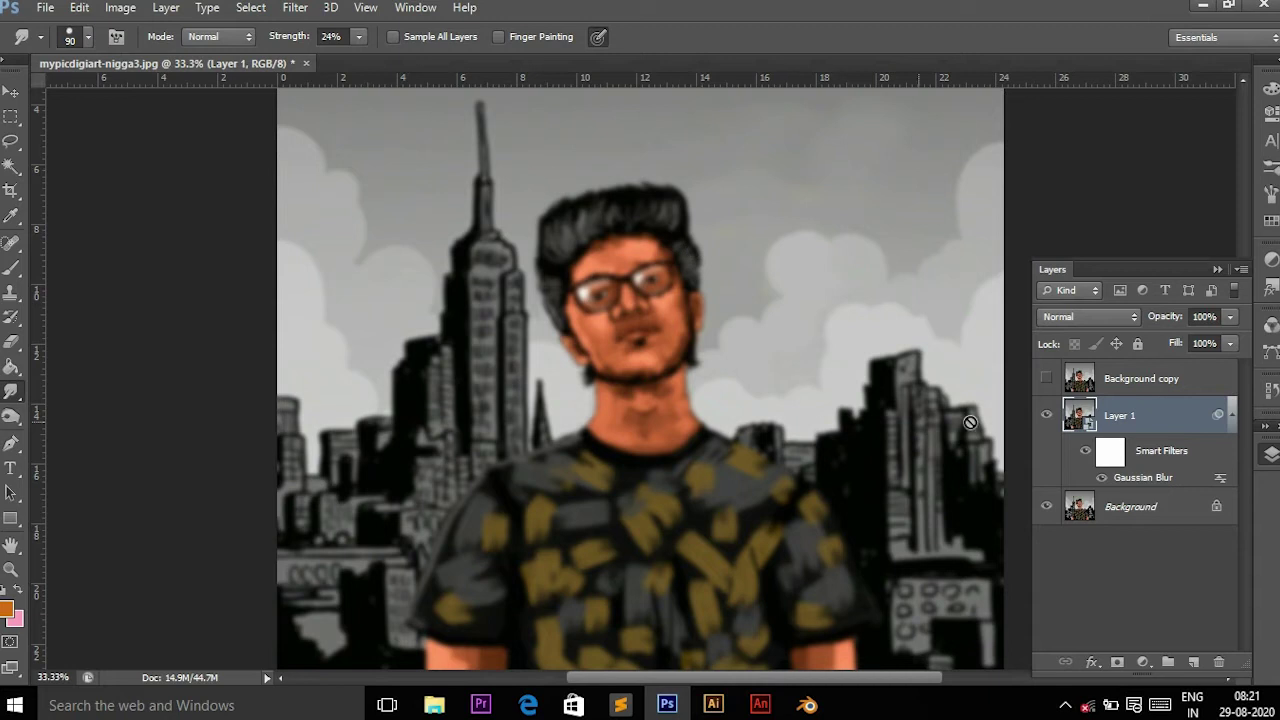
pyautogui.doubleClick(1146, 479)
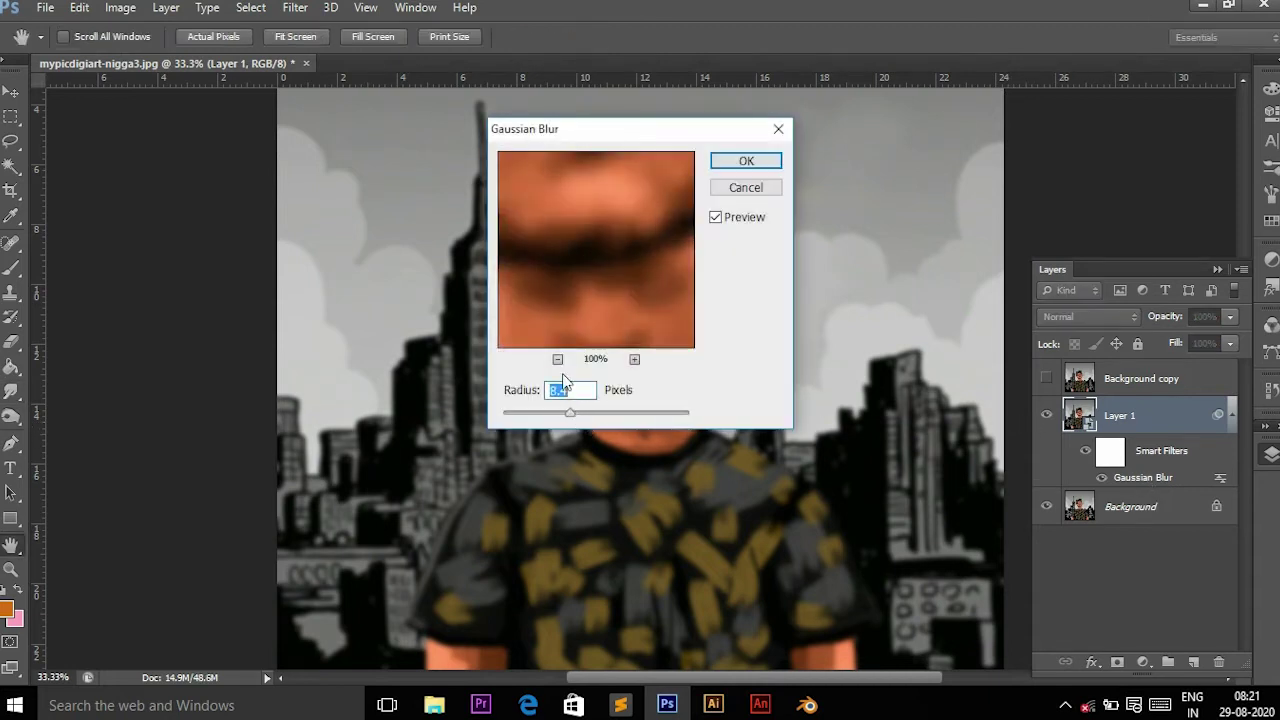
pyautogui.click(746, 161)
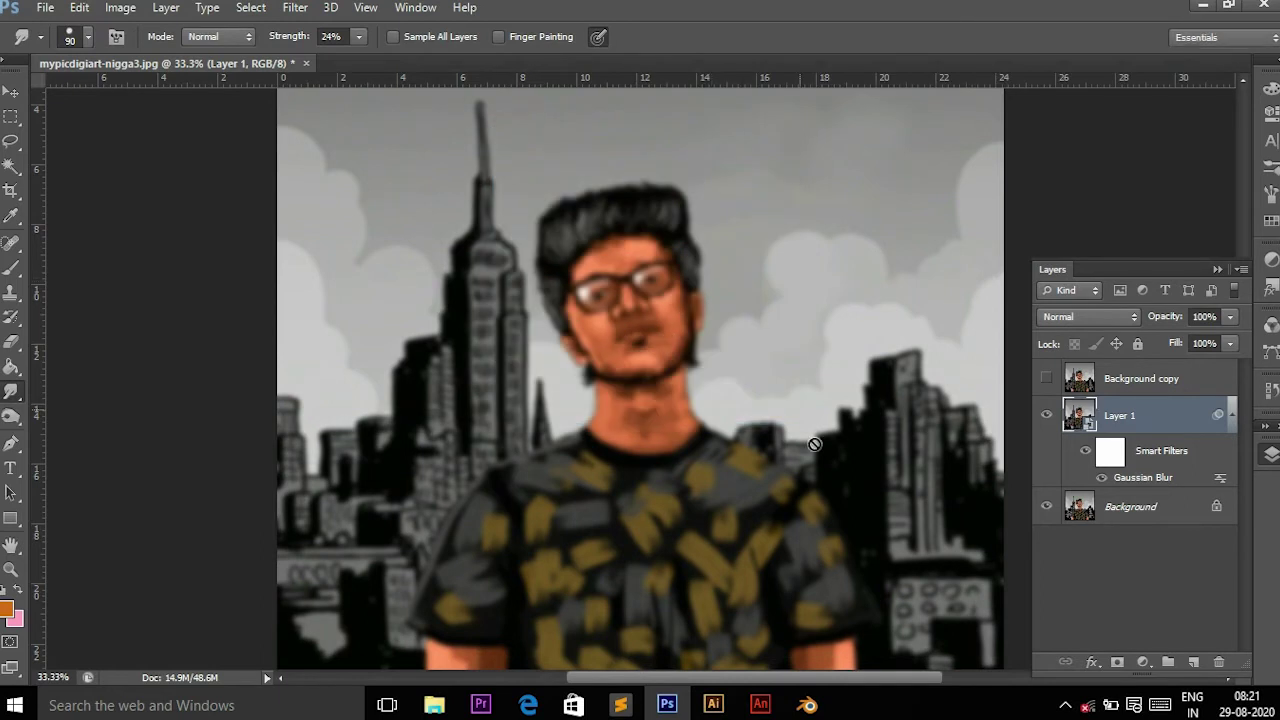
# Check the stronger blur up close, then target the smart filter mask with the Brush tool
pyautogui.hotkey('ctrl', '+')
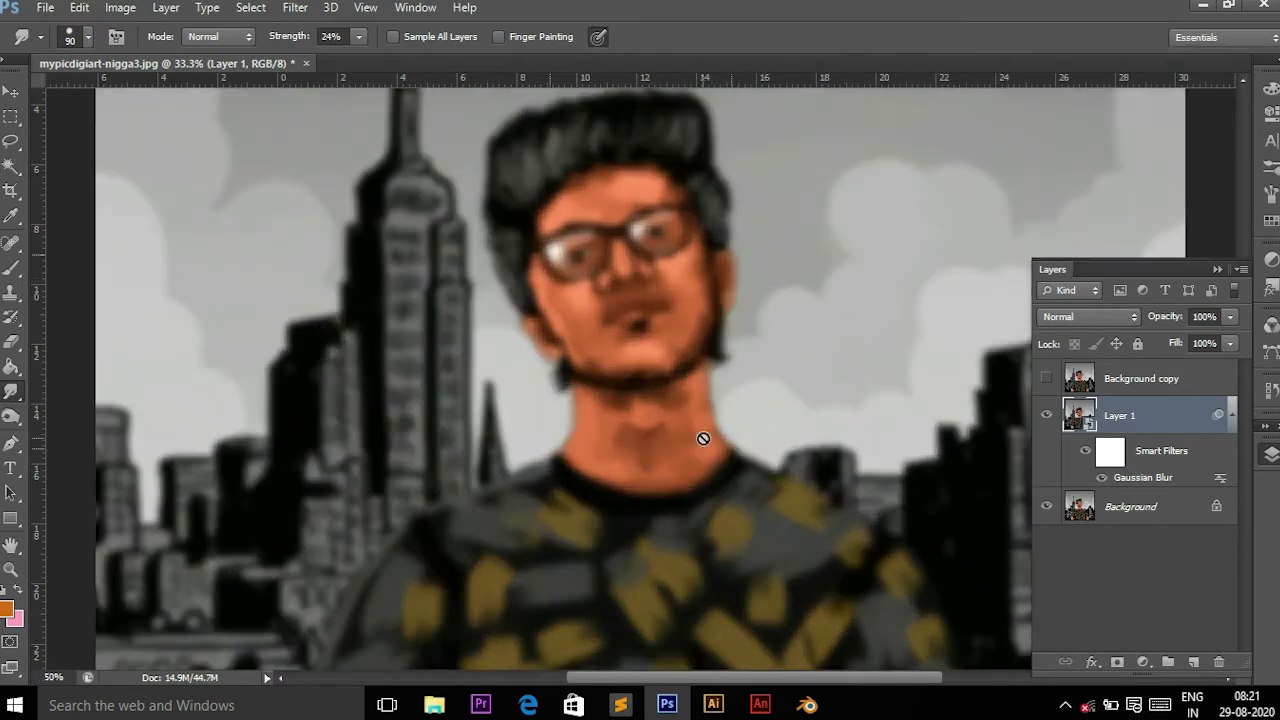
pyautogui.hotkey('ctrl', '+')
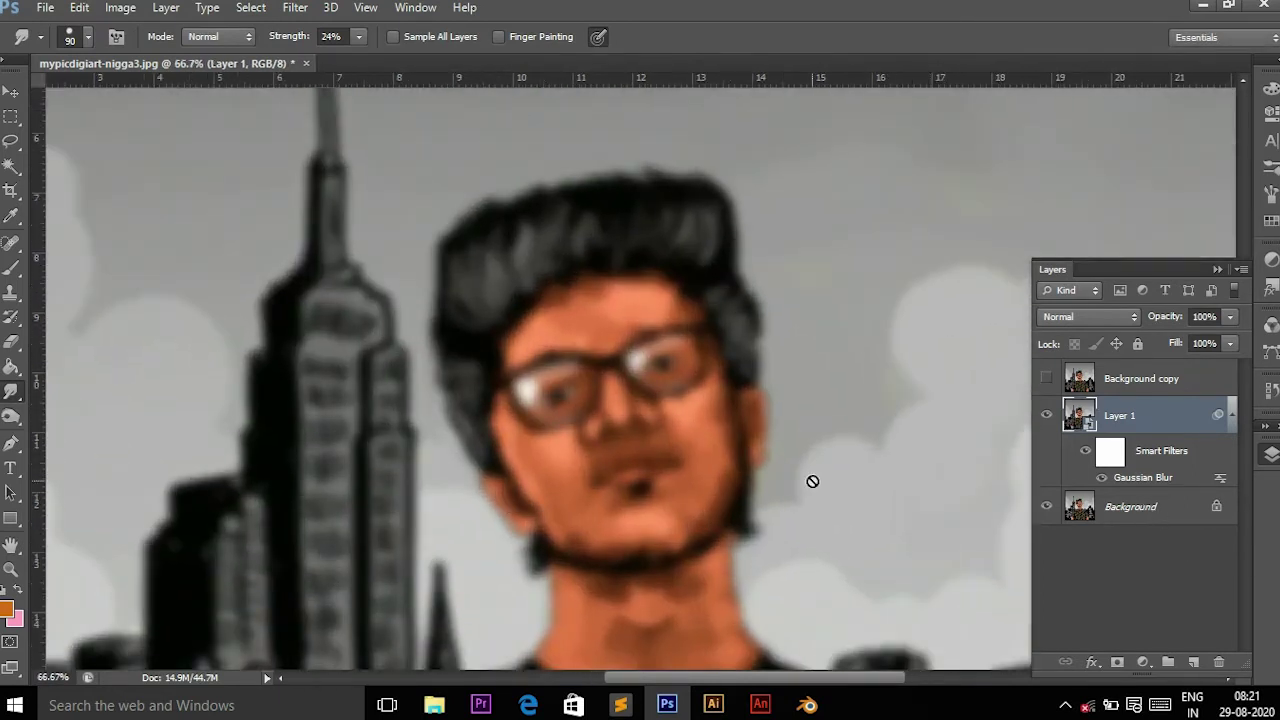
pyautogui.hotkey('ctrl', '-')
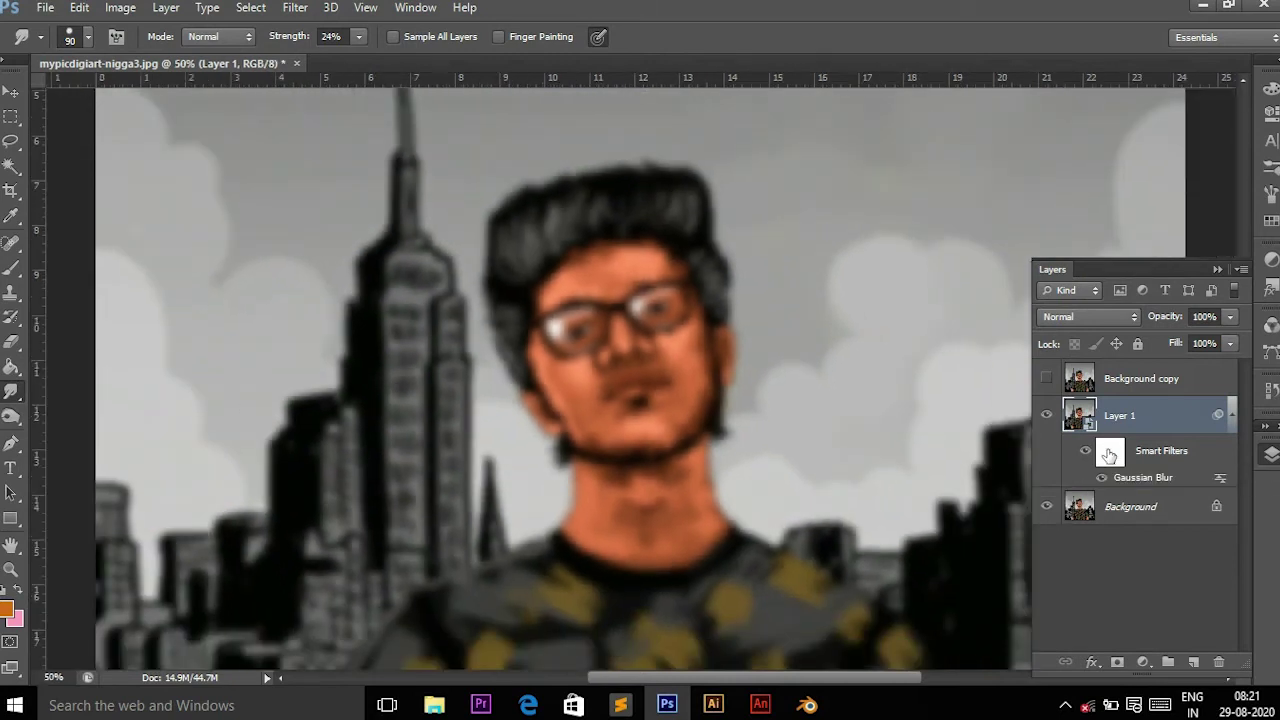
pyautogui.click(1109, 452)
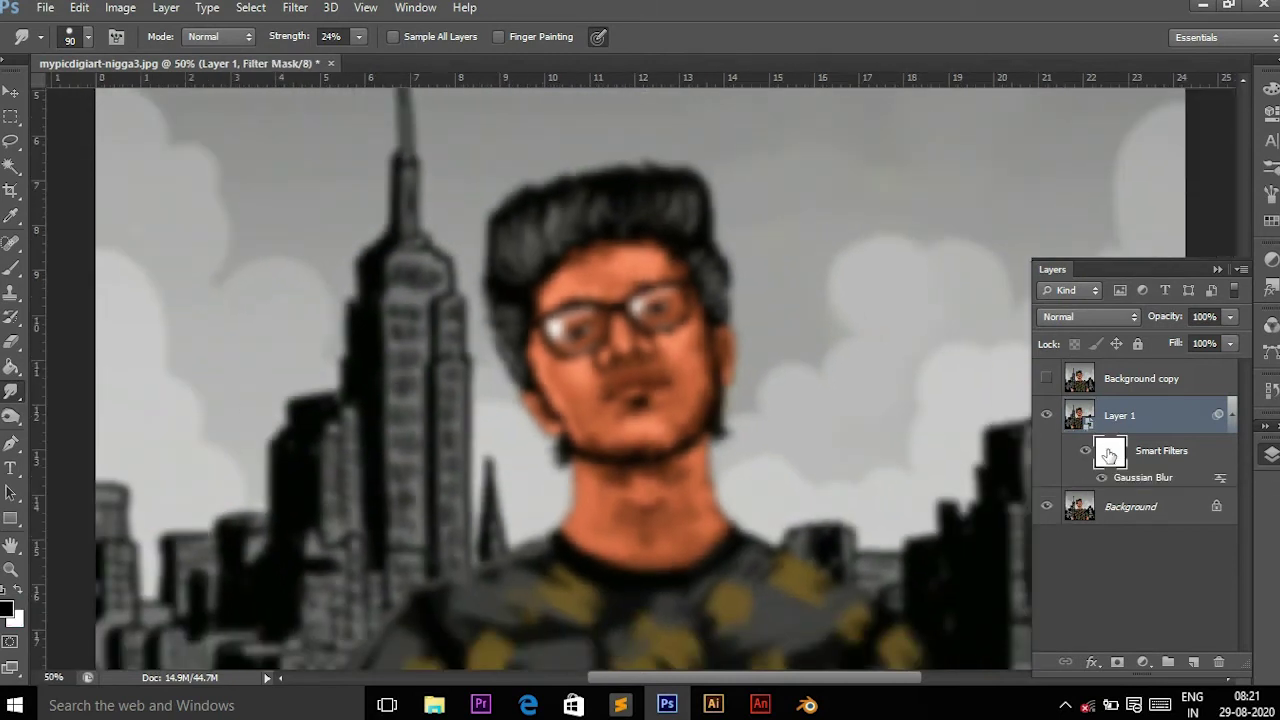
pyautogui.click(13, 270)
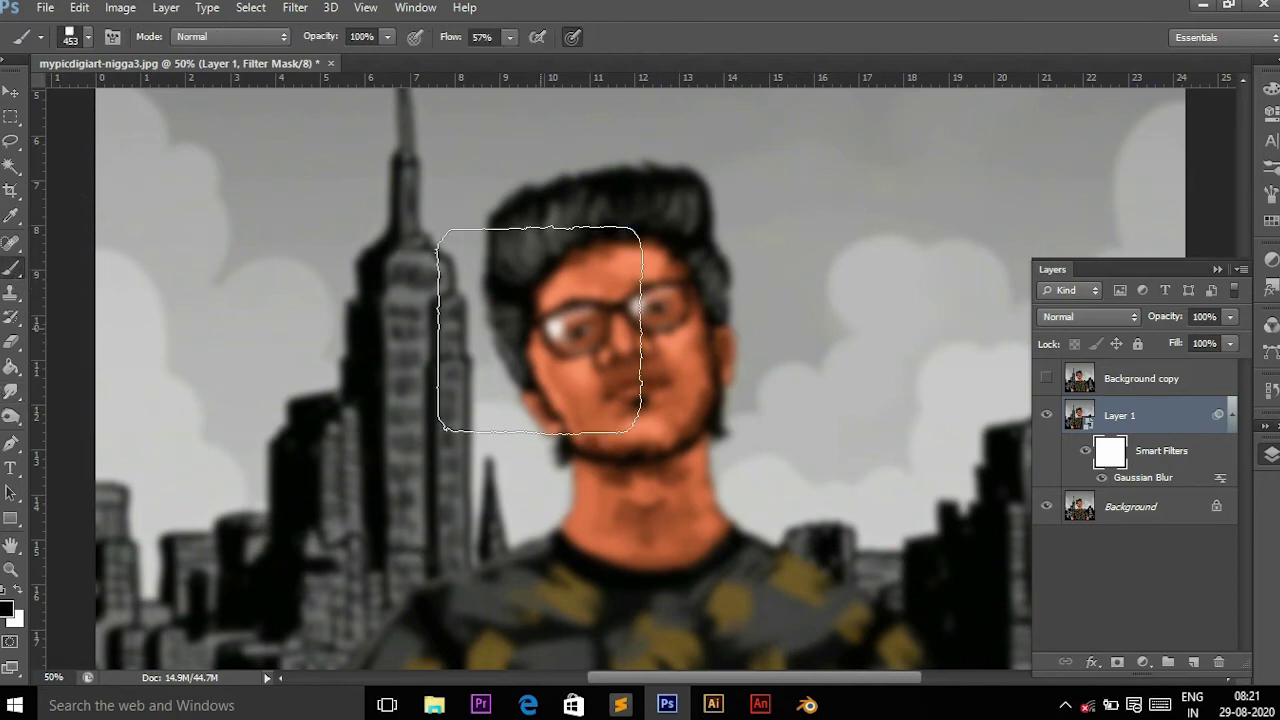
# Use a soft round 453 px brush to paint black over the face on the filter mask
pyautogui.rightClick(556, 393)
pyautogui.click(577, 459)
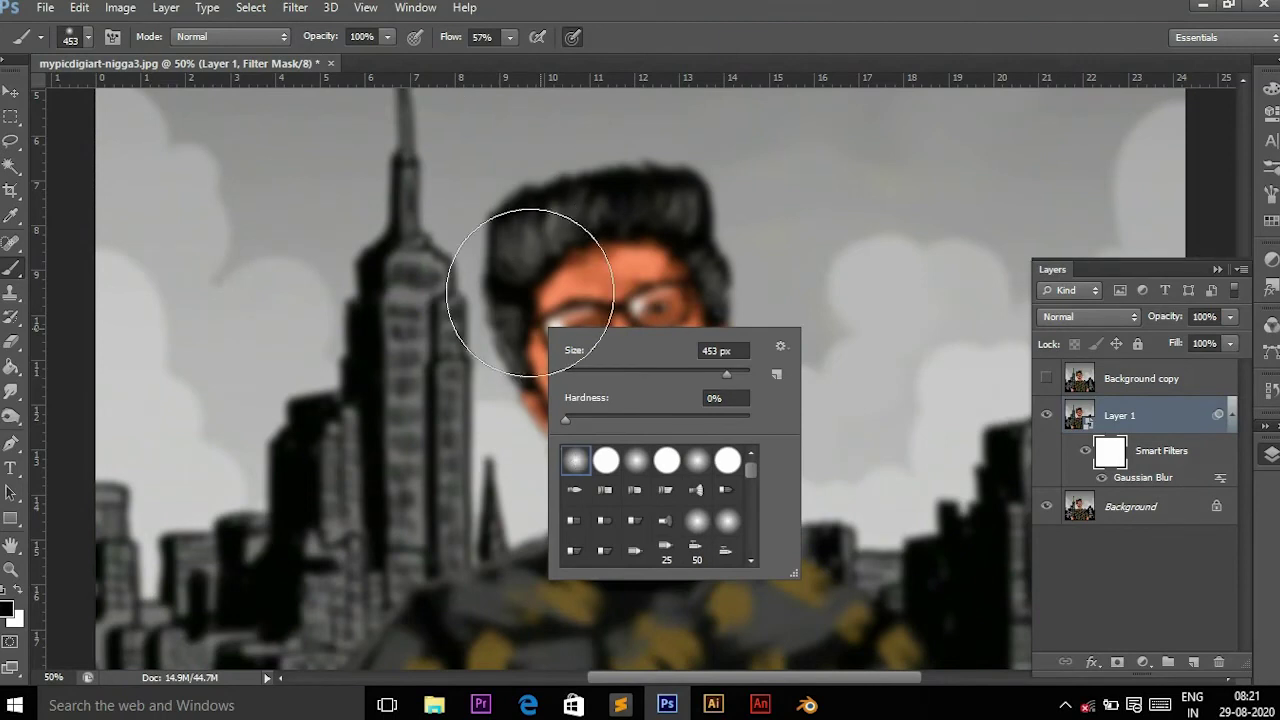
pyautogui.click(509, 38)
pyautogui.moveTo(520, 58); pyautogui.dragTo(521, 60)
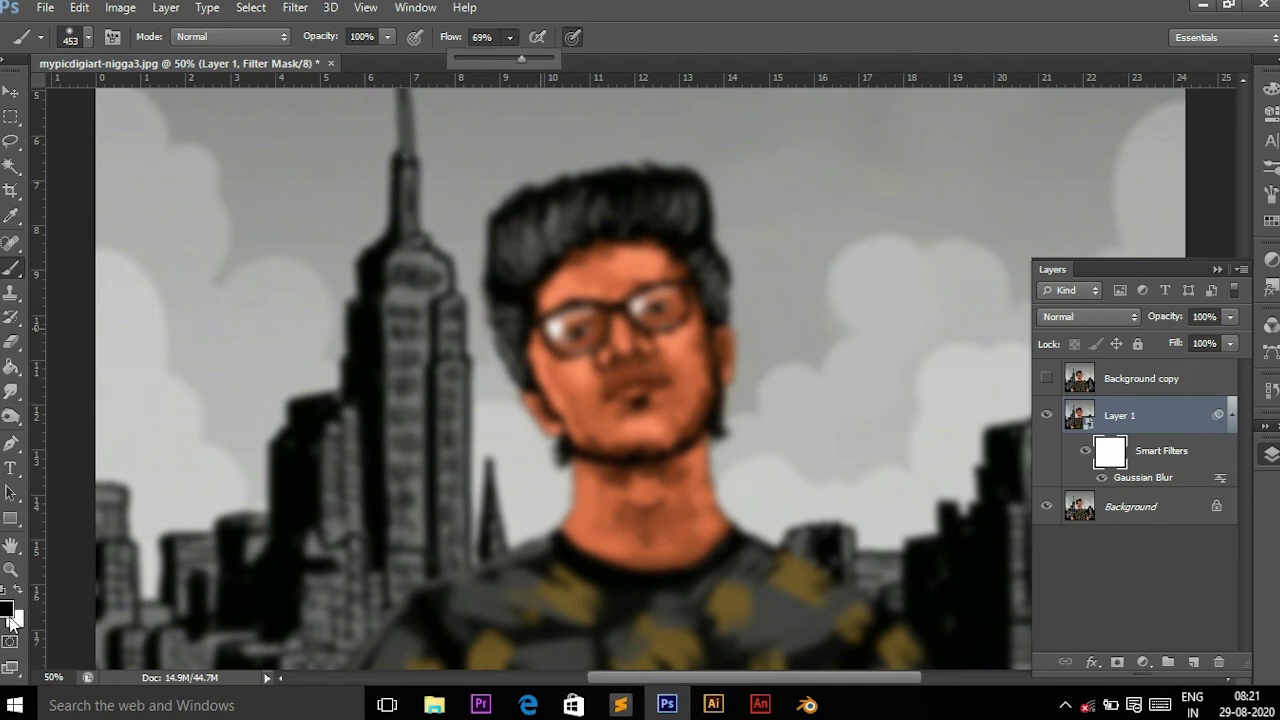
pyautogui.moveTo(586, 309)
pyautogui.mouseDown()
pyautogui.moveTo(543, 320)
pyautogui.moveTo(609, 320)
pyautogui.moveTo(617, 359)
pyautogui.moveTo(586, 251)
pyautogui.moveTo(544, 262)
pyautogui.moveTo(600, 200)
pyautogui.mouseUp()
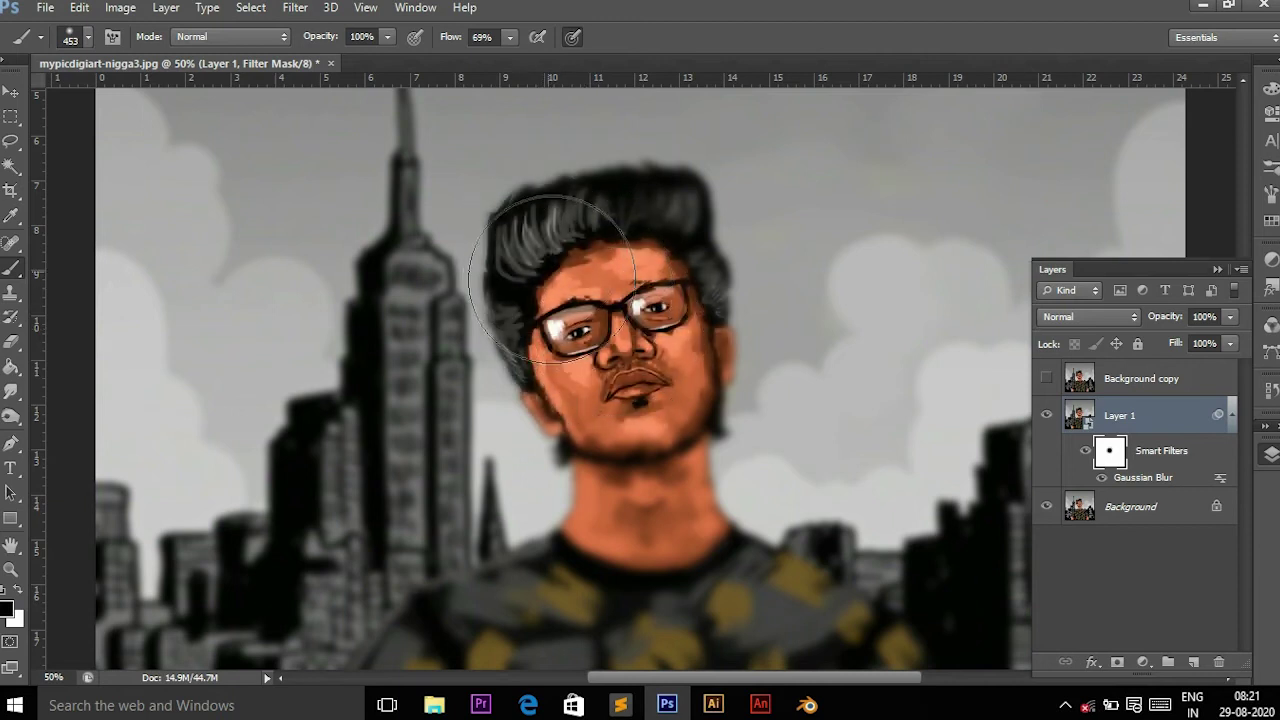
# Lower brush flow to 40% and unblur the shirt collar and upper chest
pyautogui.click(509, 37)
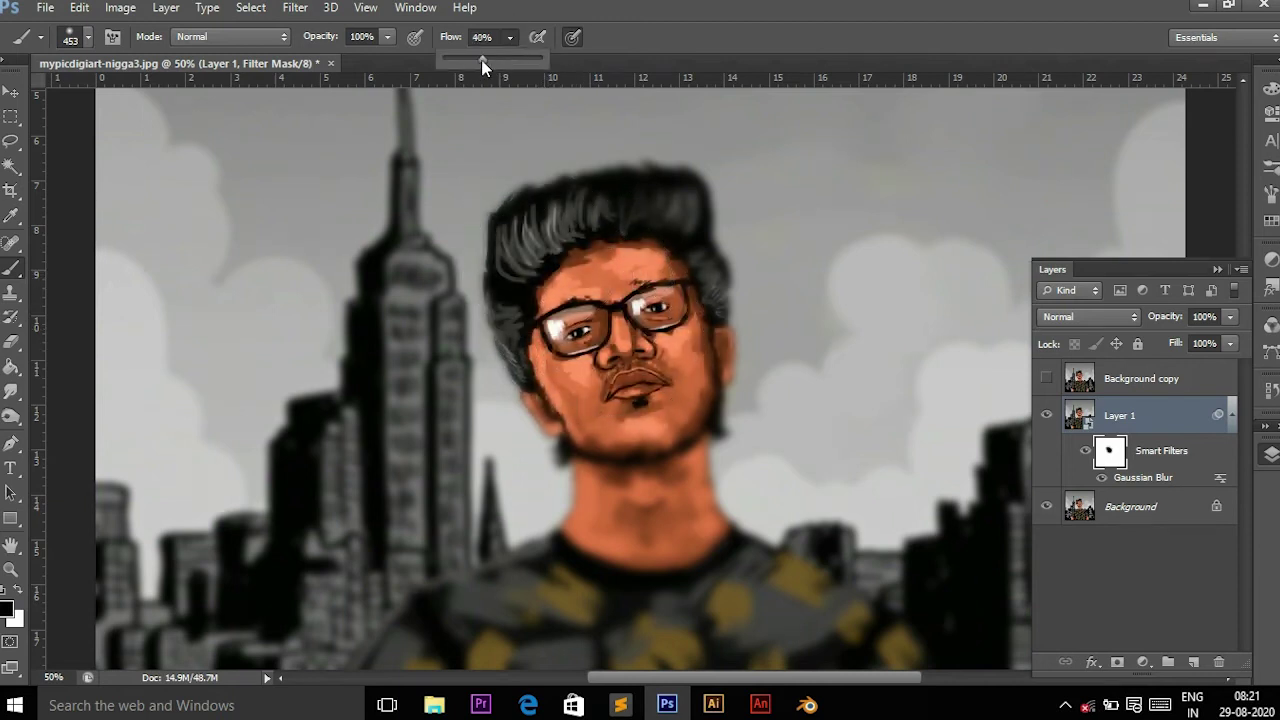
pyautogui.moveTo(643, 271)
pyautogui.mouseDown()
pyautogui.moveTo(614, 223)
pyautogui.moveTo(623, 423)
pyautogui.moveTo(591, 396)
pyautogui.moveTo(634, 434)
pyautogui.moveTo(620, 529)
pyautogui.moveTo(631, 557)
pyautogui.moveTo(674, 558)
pyautogui.mouseUp()
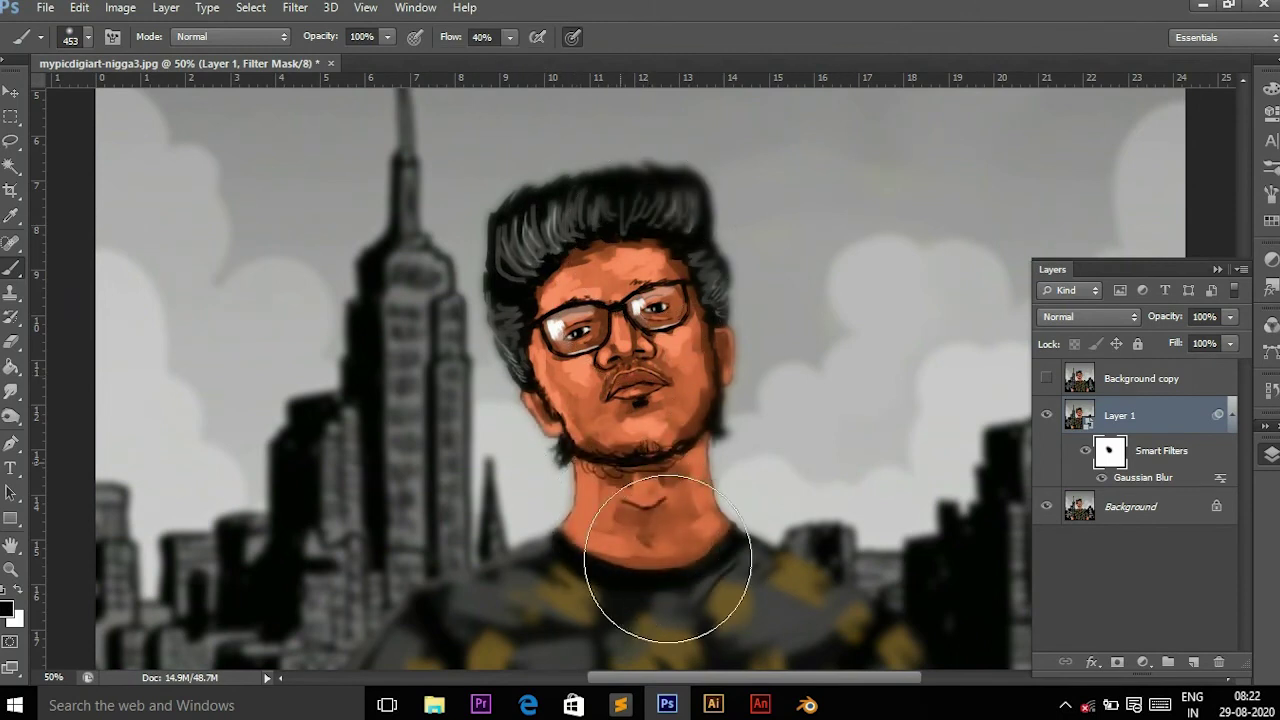
pyautogui.scroll(-1, 600, 580)
pyautogui.moveTo(626, 526)
pyautogui.mouseDown()
pyautogui.moveTo(514, 580)
pyautogui.moveTo(520, 563)
pyautogui.moveTo(669, 550)
pyautogui.mouseUp()
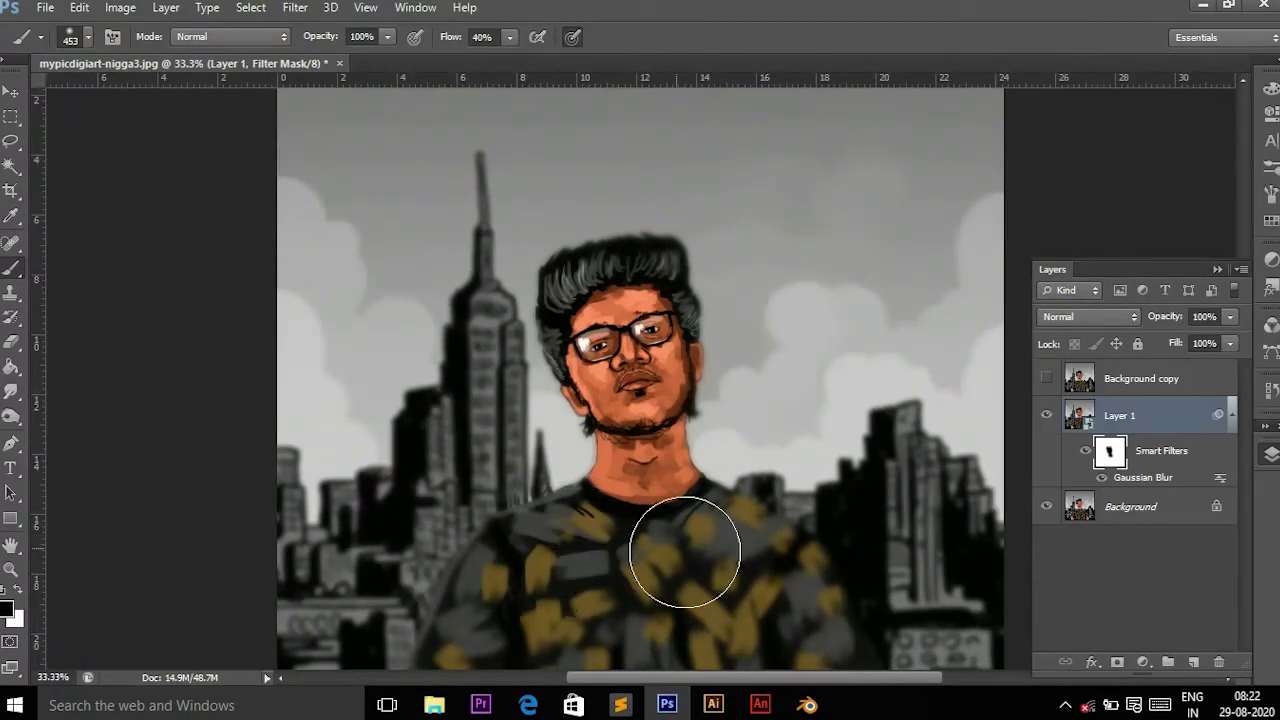
pyautogui.moveTo(491, 606)
pyautogui.mouseDown()
pyautogui.moveTo(575, 527)
pyautogui.moveTo(751, 571)
pyautogui.moveTo(700, 551)
pyautogui.moveTo(717, 551)
pyautogui.moveTo(580, 593)
pyautogui.moveTo(677, 606)
pyautogui.mouseUp()
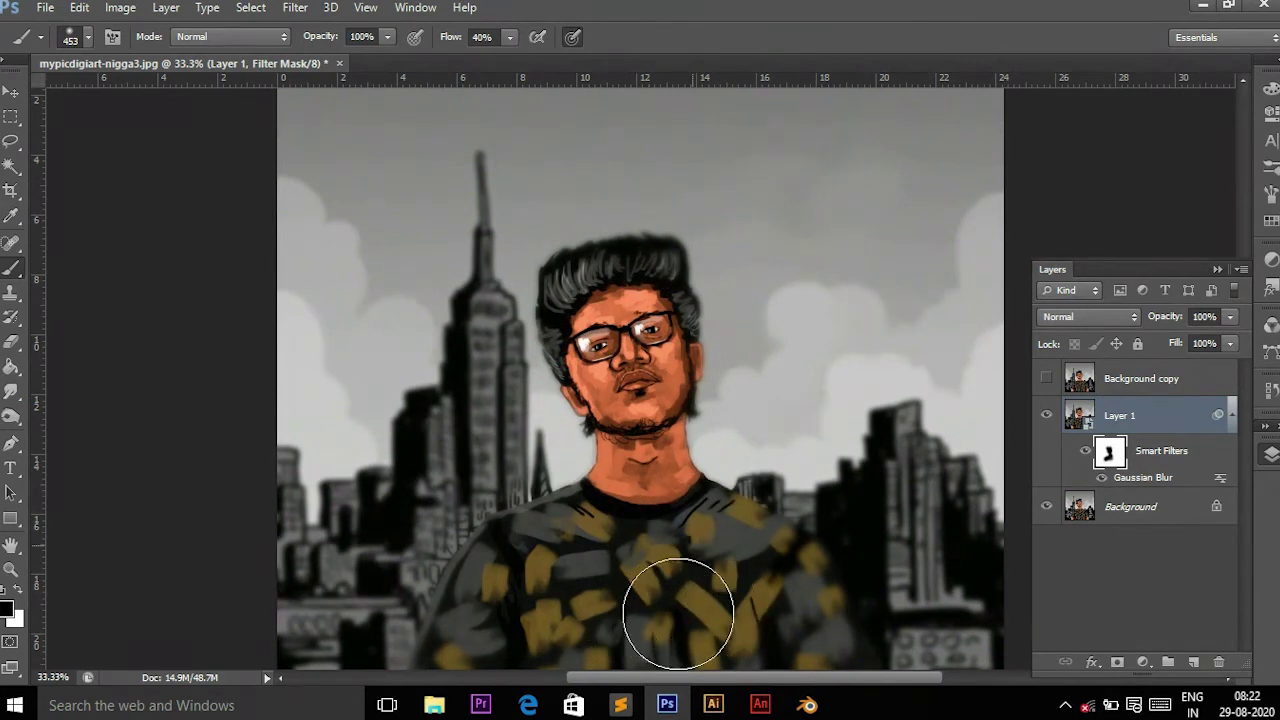
# Paint white on the mask over the shirt and face, then black to re-sharpen the face
pyautogui.click(18, 594)
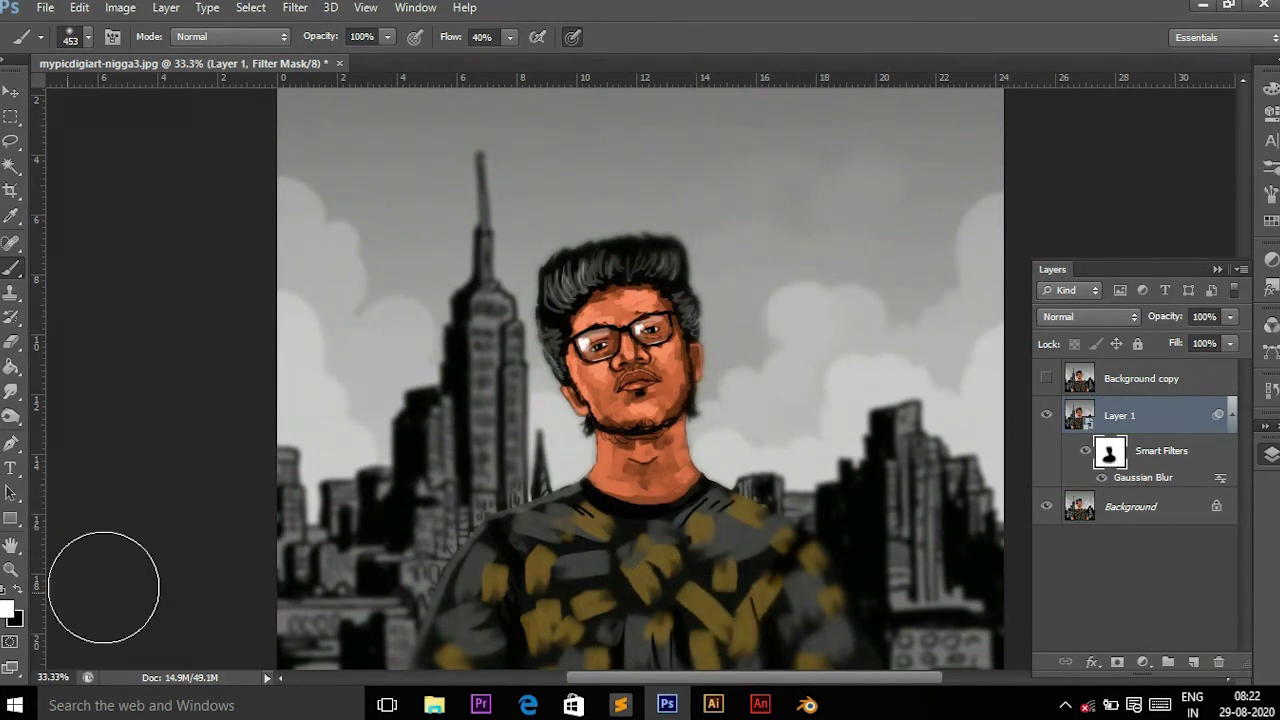
pyautogui.moveTo(608, 620)
pyautogui.mouseDown()
pyautogui.moveTo(531, 591)
pyautogui.moveTo(523, 563)
pyautogui.moveTo(553, 631)
pyautogui.moveTo(737, 594)
pyautogui.moveTo(651, 589)
pyautogui.moveTo(608, 523)
pyautogui.mouseUp()
pyautogui.moveTo(632, 365)
pyautogui.mouseDown()
pyautogui.moveTo(657, 414)
pyautogui.moveTo(605, 324)
pyautogui.moveTo(645, 485)
pyautogui.mouseUp()
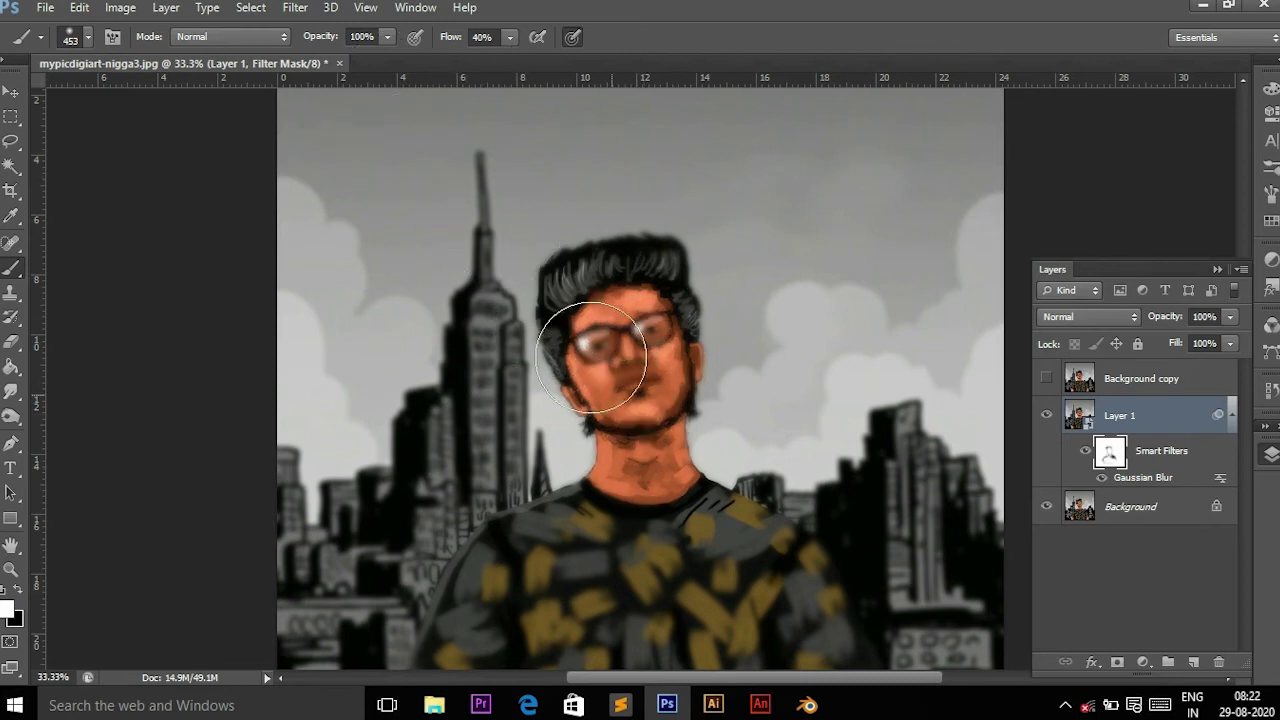
pyautogui.moveTo(637, 287)
pyautogui.mouseDown()
pyautogui.moveTo(657, 457)
pyautogui.moveTo(598, 448)
pyautogui.mouseUp()
pyautogui.click(19, 591)
pyautogui.moveTo(600, 365); pyautogui.dragTo(678, 342)
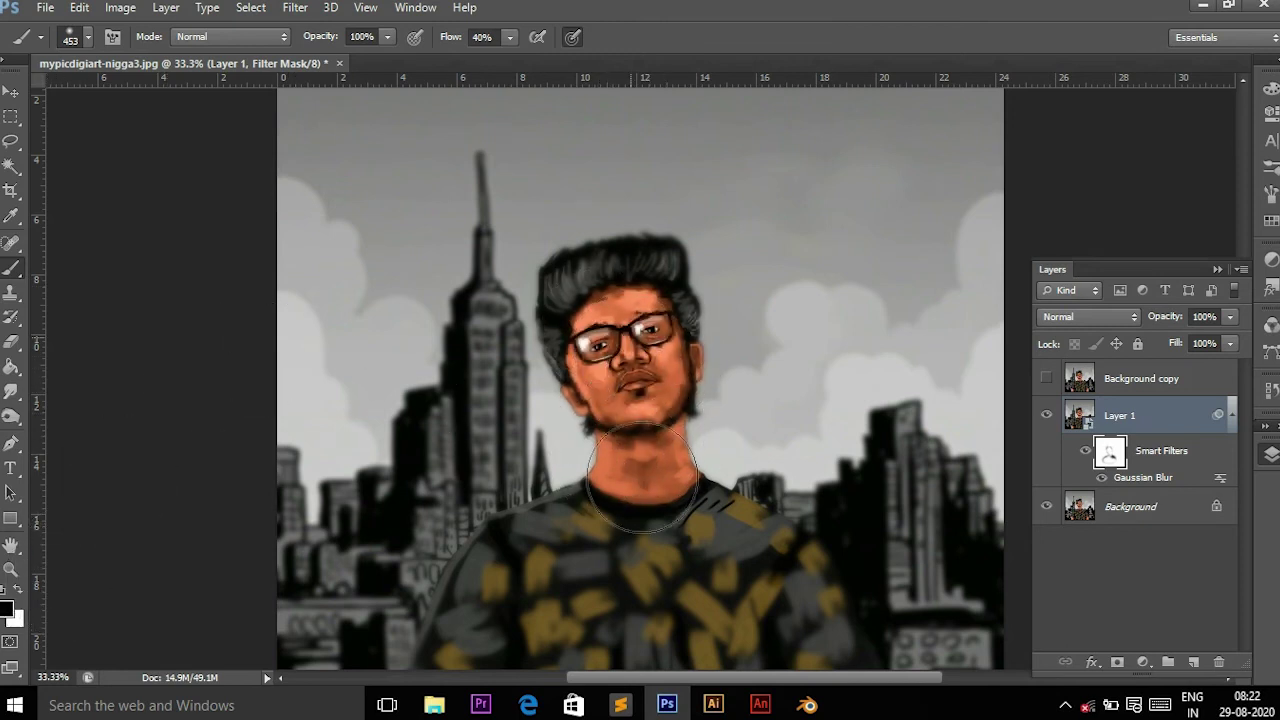
# Lower the Gaussian Blur smart filter radius on Layer 1 to 5.5 pixels
pyautogui.doubleClick(1133, 478)
pyautogui.moveTo(557, 412); pyautogui.dragTo(558, 412)
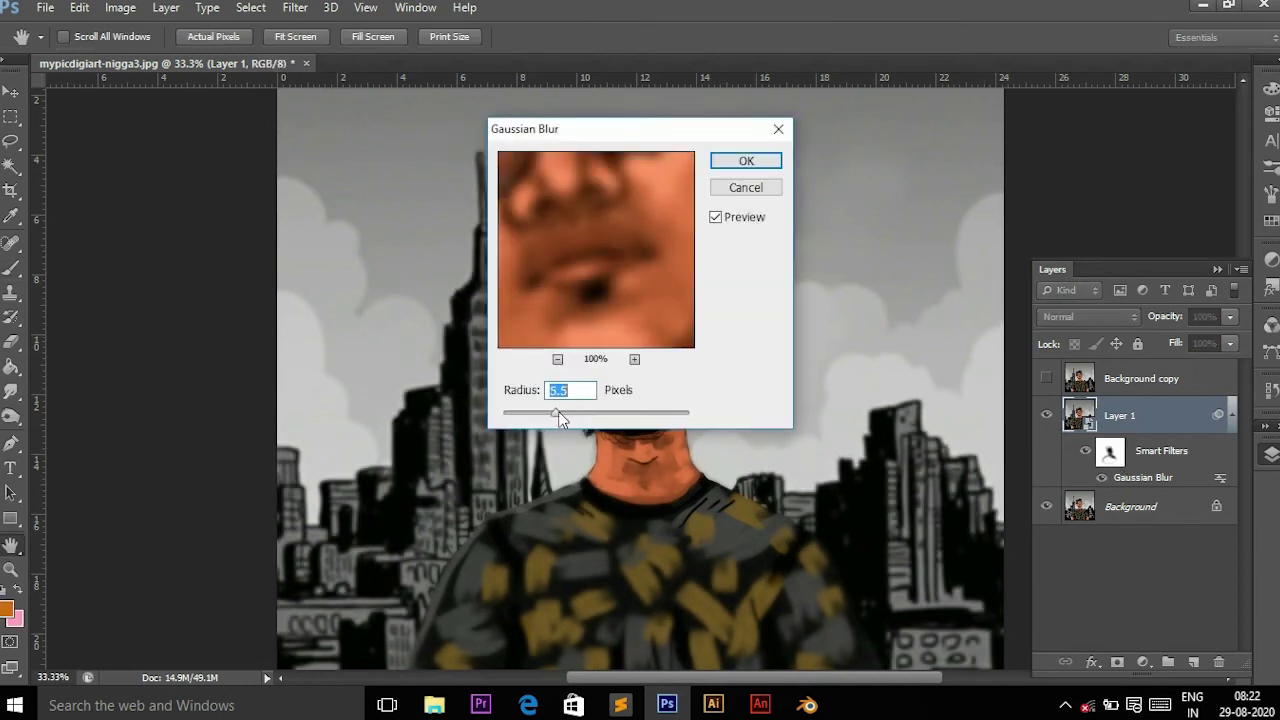
pyautogui.click(747, 161)
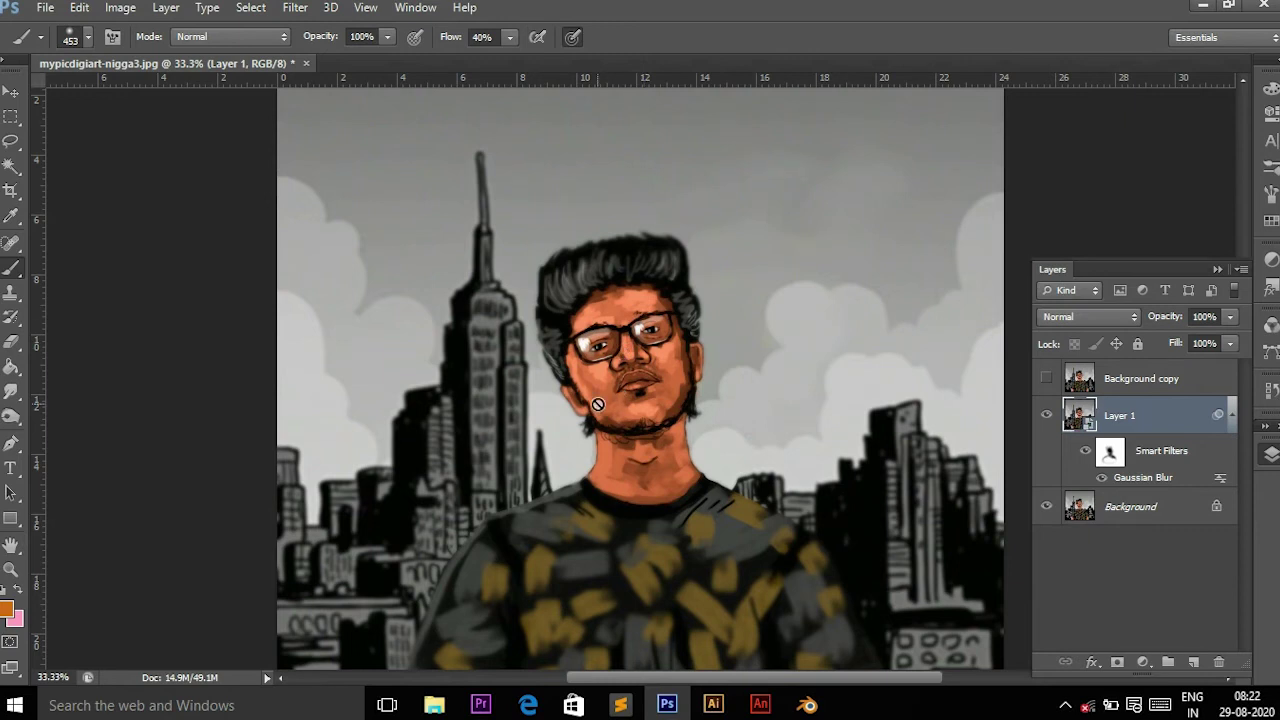
# Rasterize Layer 1 and pick the Eraser tool
pyautogui.rightClick(1166, 418)
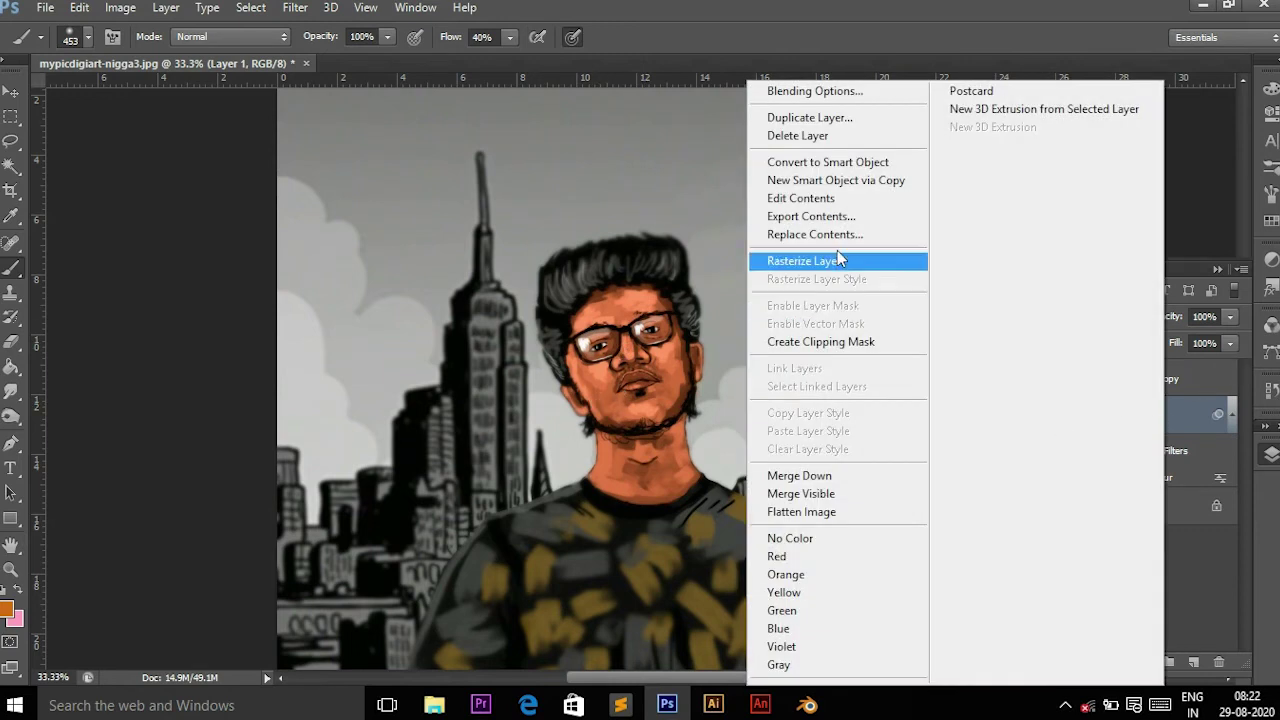
pyautogui.click(760, 37)
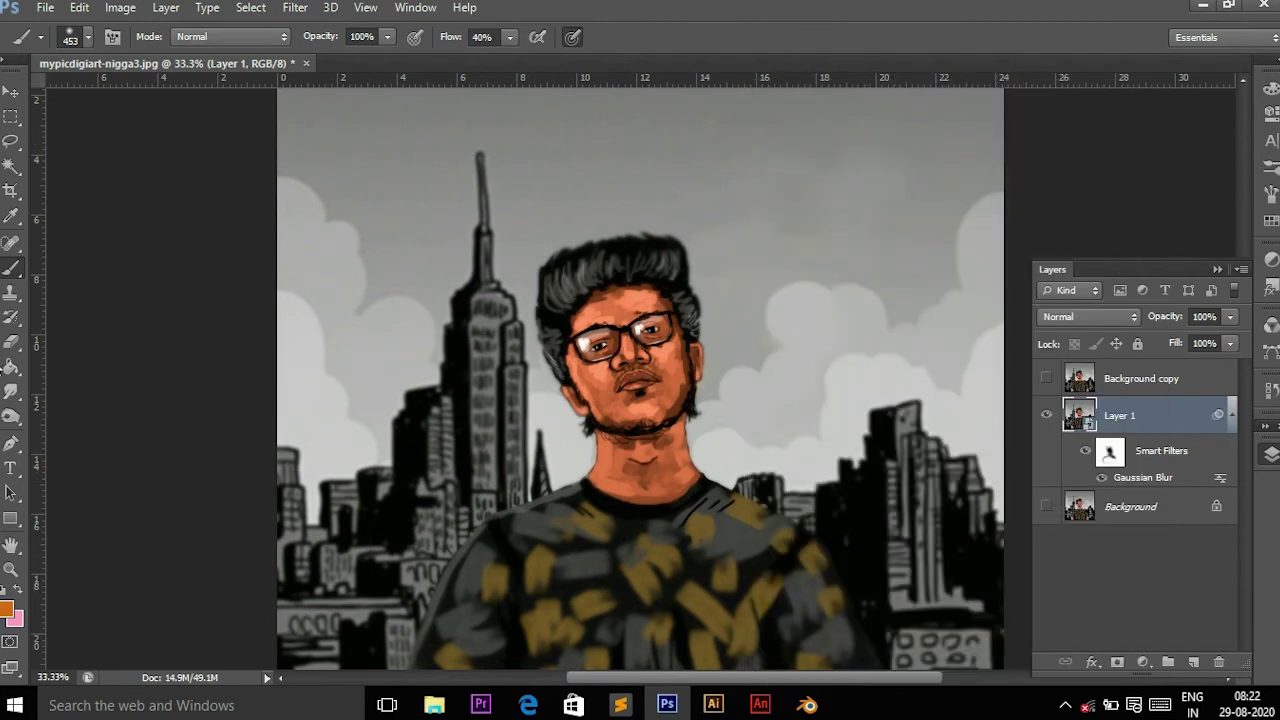
pyautogui.click(12, 343)
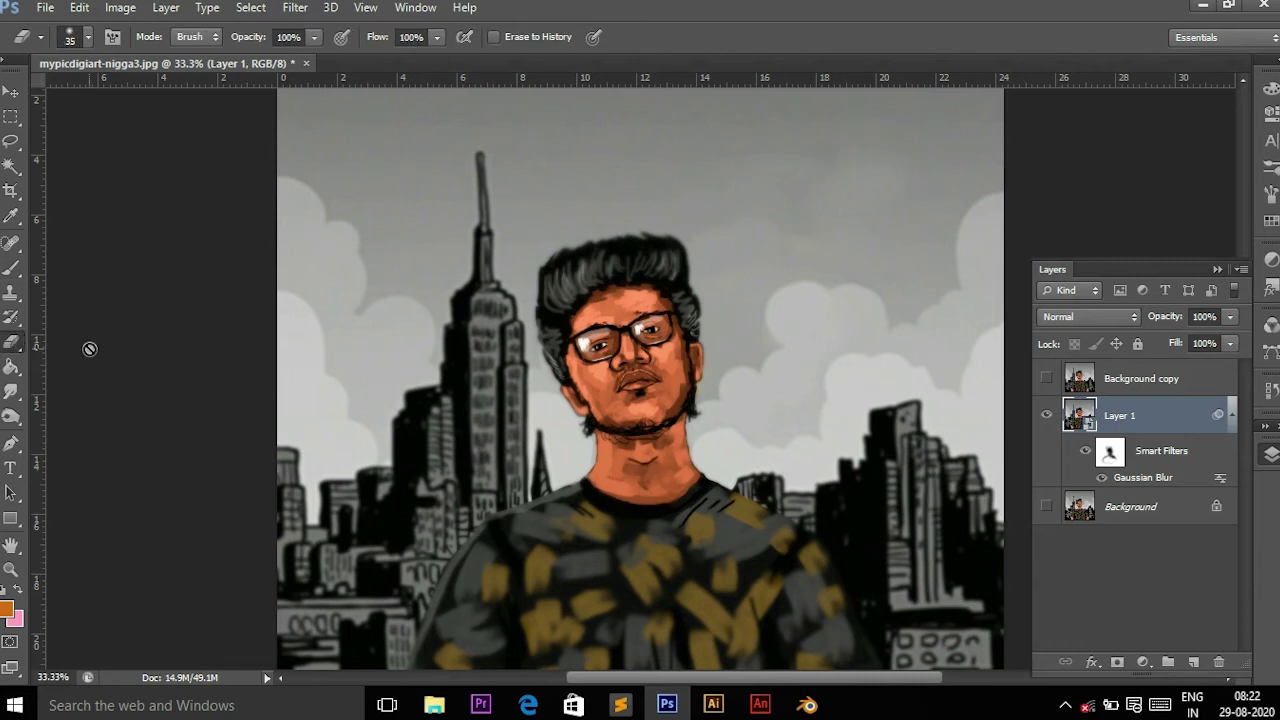
# Try erasing on Layer 1, then undo the rasterization to keep its Gaussian Blur smart filter
pyautogui.click(686, 357)
pyautogui.click(609, 284)
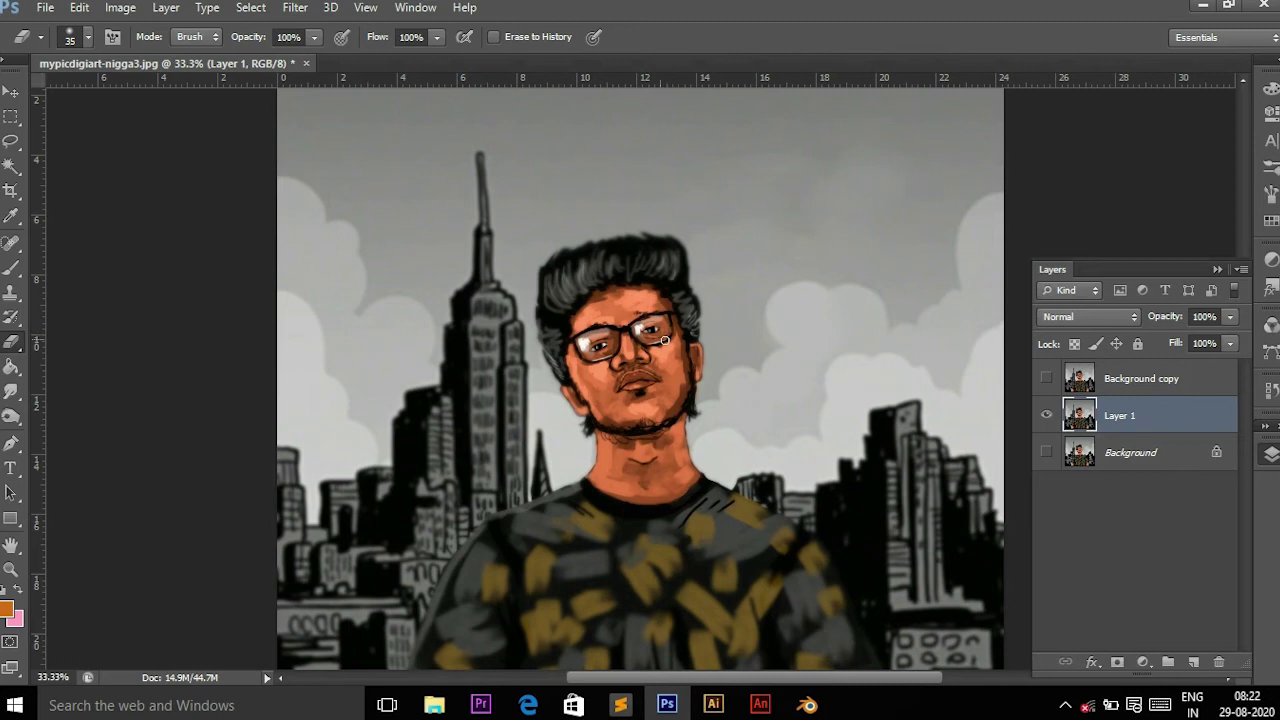
pyautogui.hotkey('ctrl', 'z')
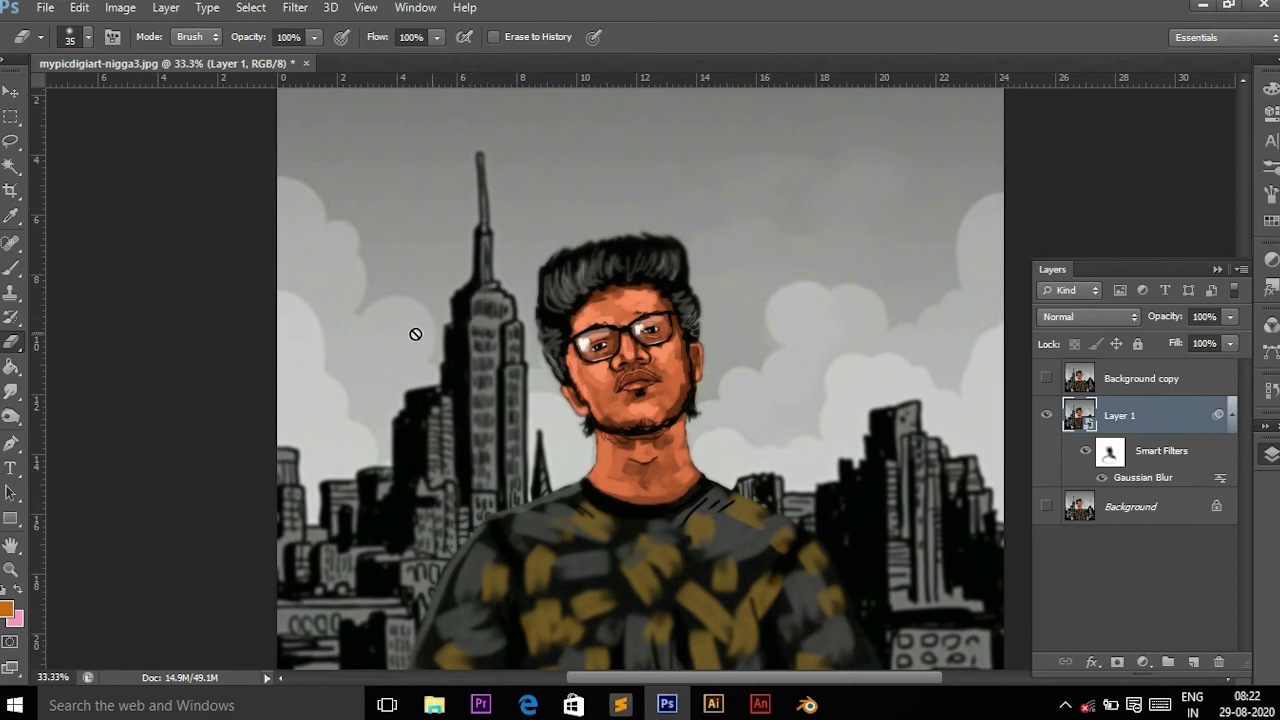
# Cycle from Brush and Eraser to the Smudge tool, a 90 px brush at 24% strength
pyautogui.click(12, 267)
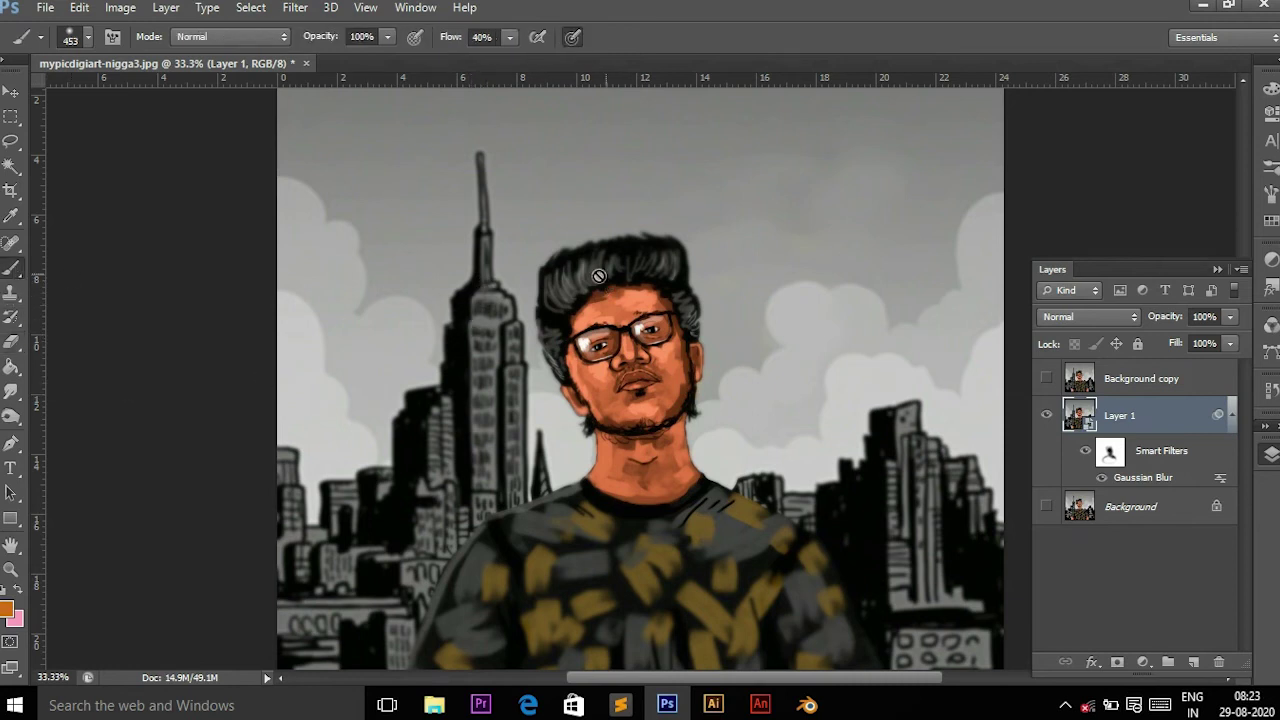
pyautogui.click(12, 341)
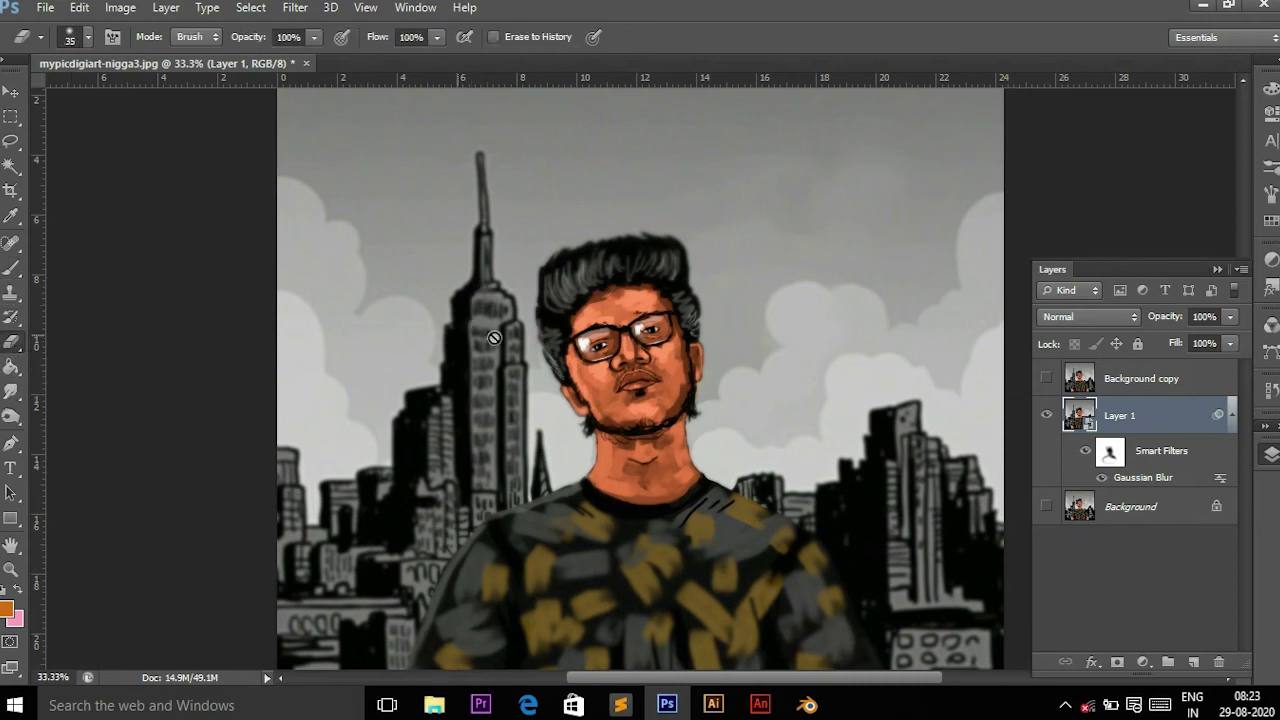
pyautogui.click(12, 392)
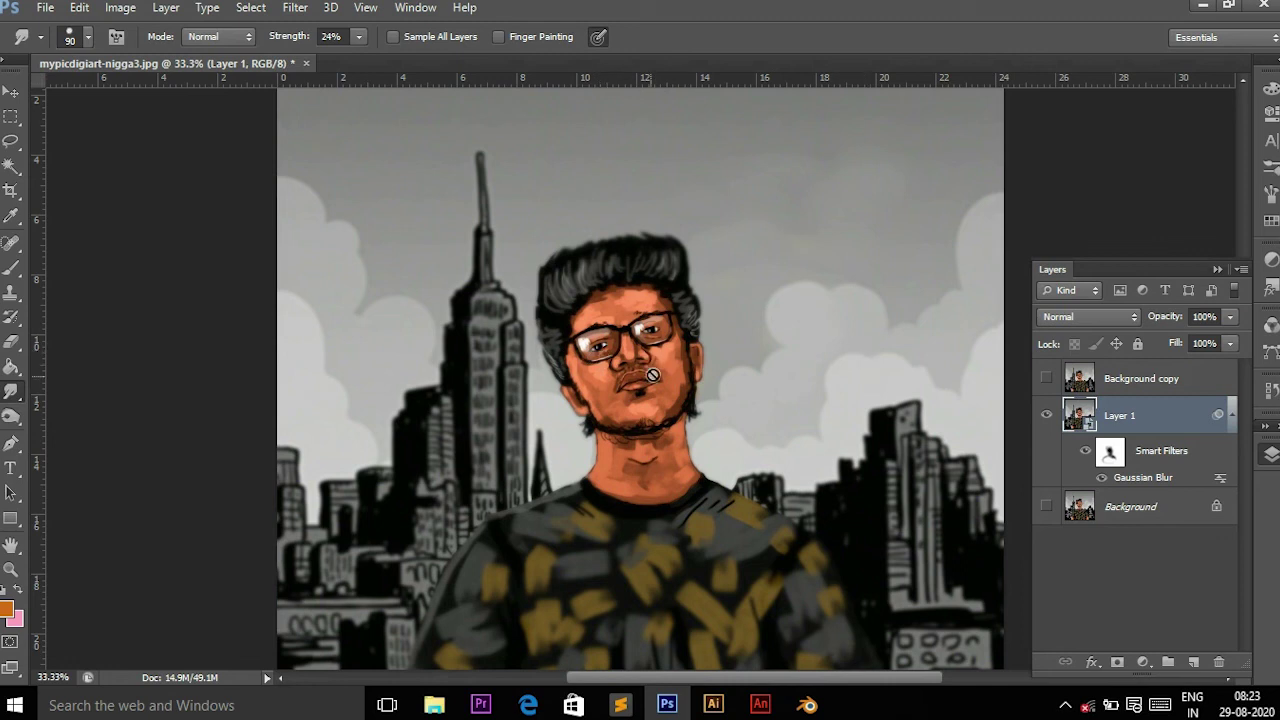
# Abandon the refused smudge on the smart object and rasterize Layer 1, baking in the blur
pyautogui.click(652, 375)
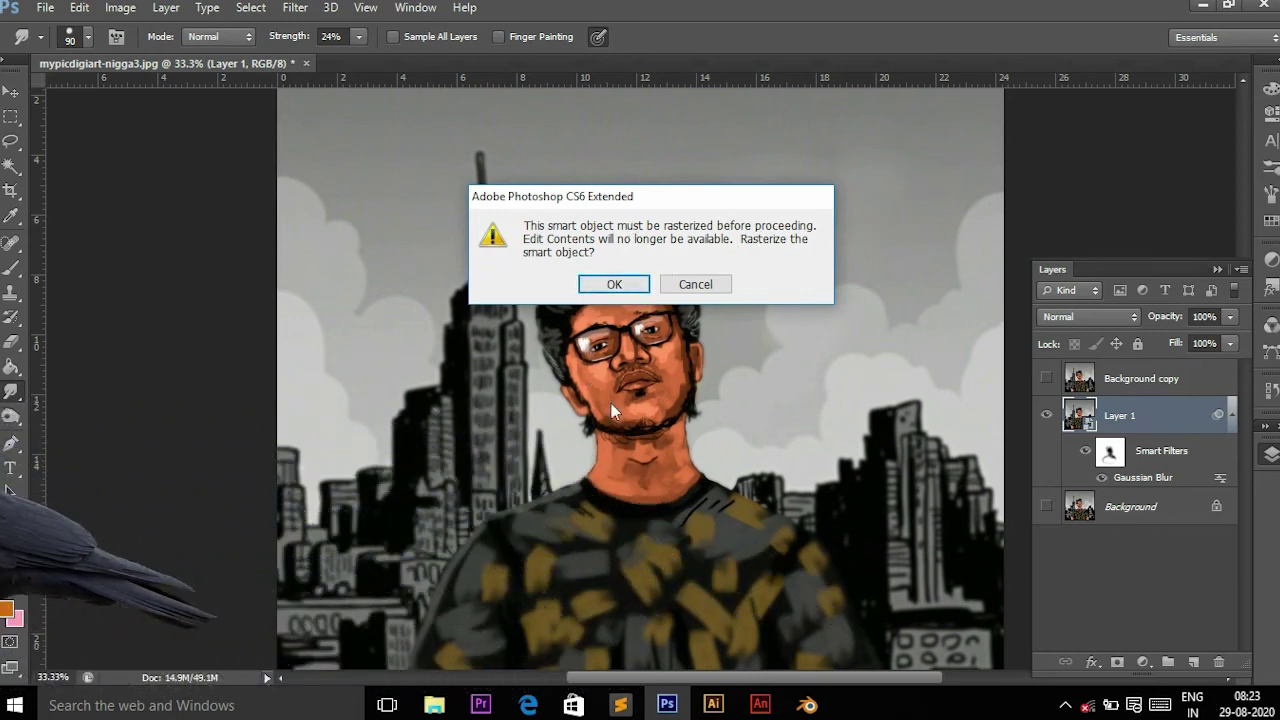
pyautogui.click(695, 284)
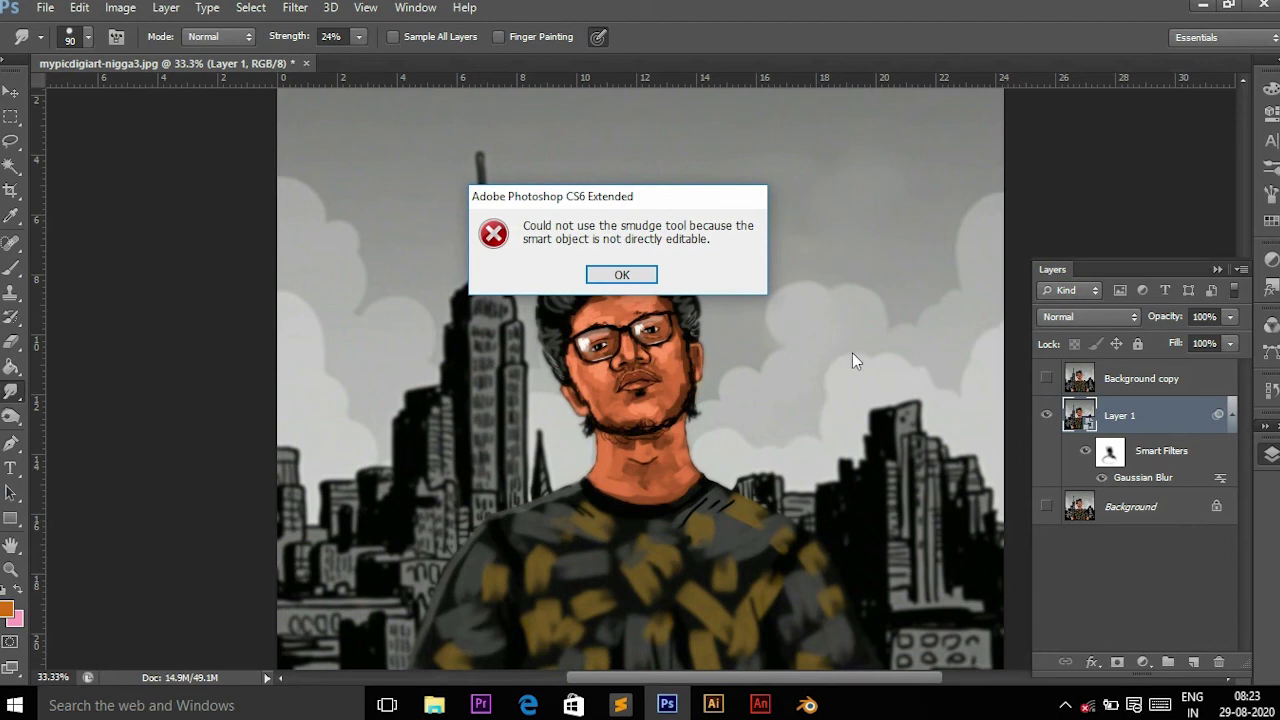
pyautogui.click(648, 279)
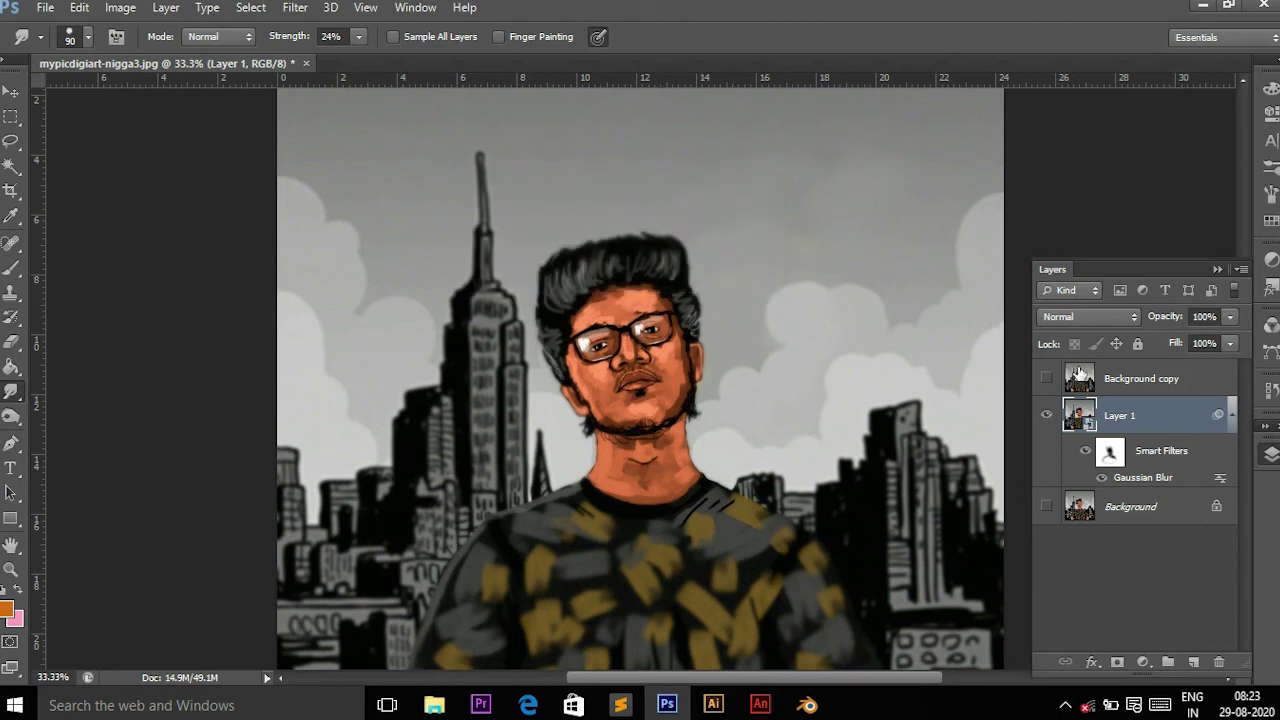
pyautogui.rightClick(1127, 420)
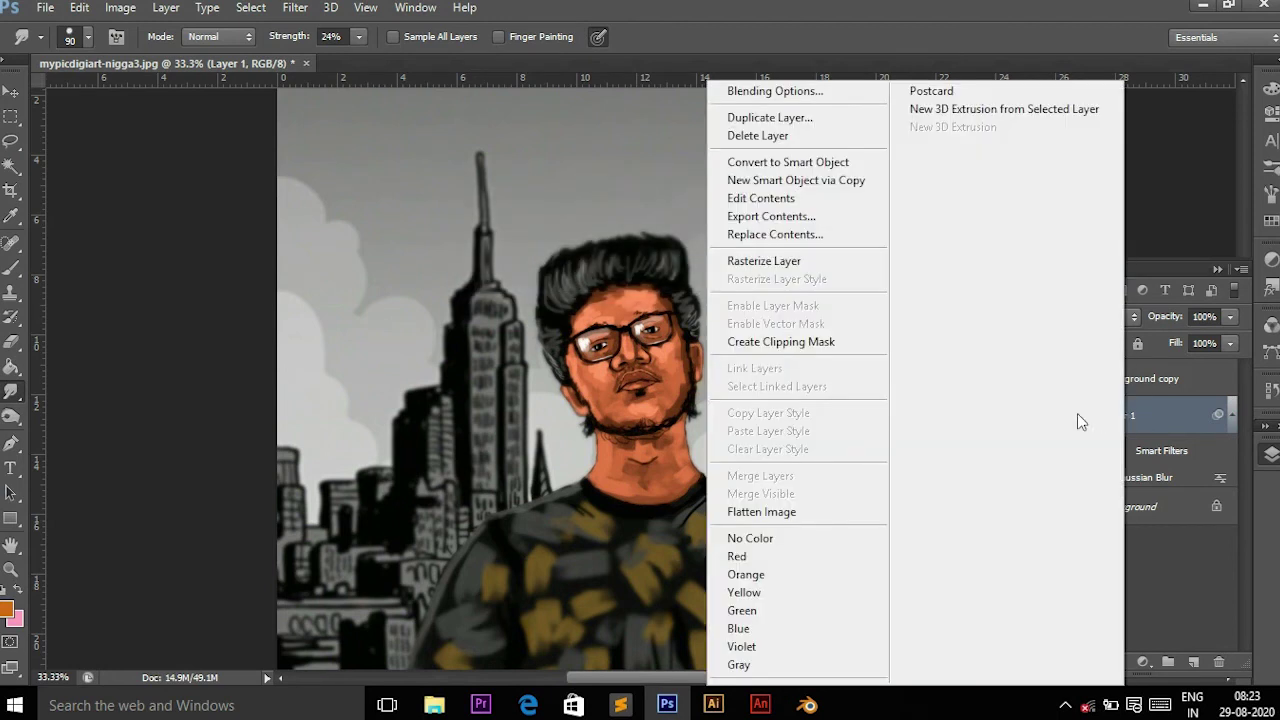
pyautogui.click(767, 265)
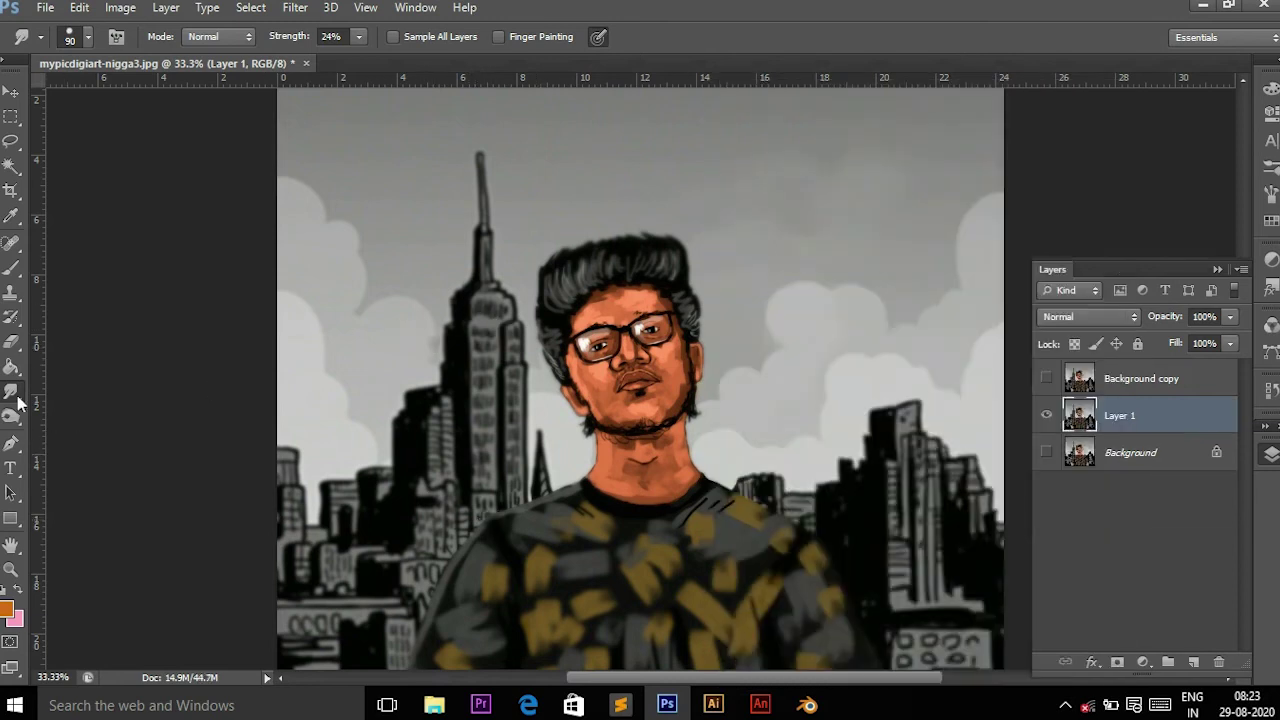
# Erase a trial scribble across the skyscraper, undo it, and bring up the Filter menu
pyautogui.click(11, 341)
pyautogui.moveTo(480, 292); pyautogui.dragTo(389, 335)
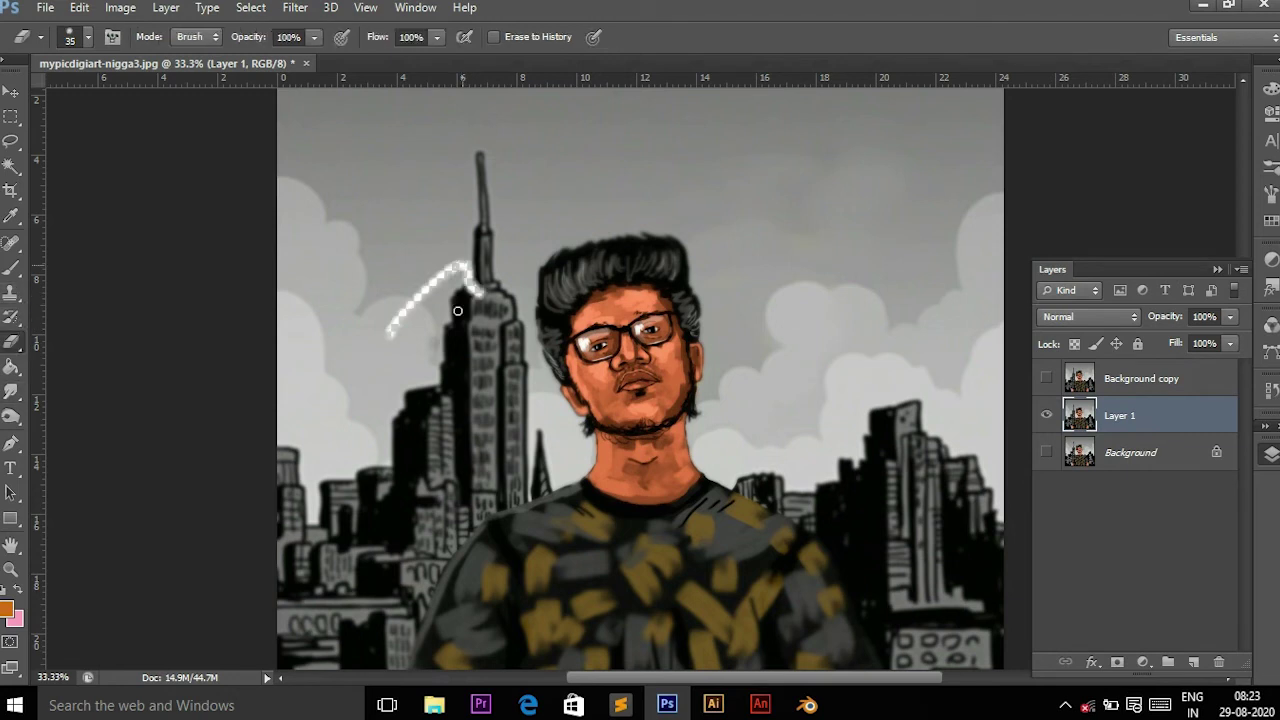
pyautogui.moveTo(457, 311); pyautogui.dragTo(600, 483)
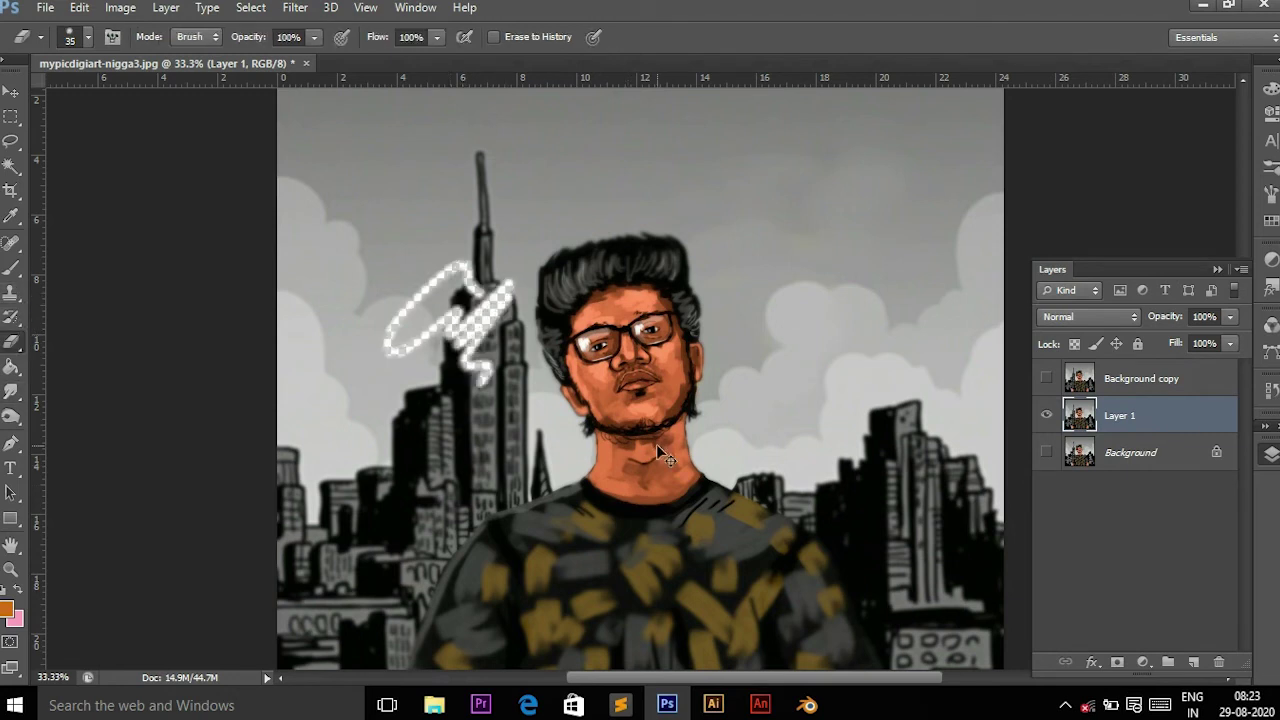
pyautogui.hotkey('ctrl', 'z')
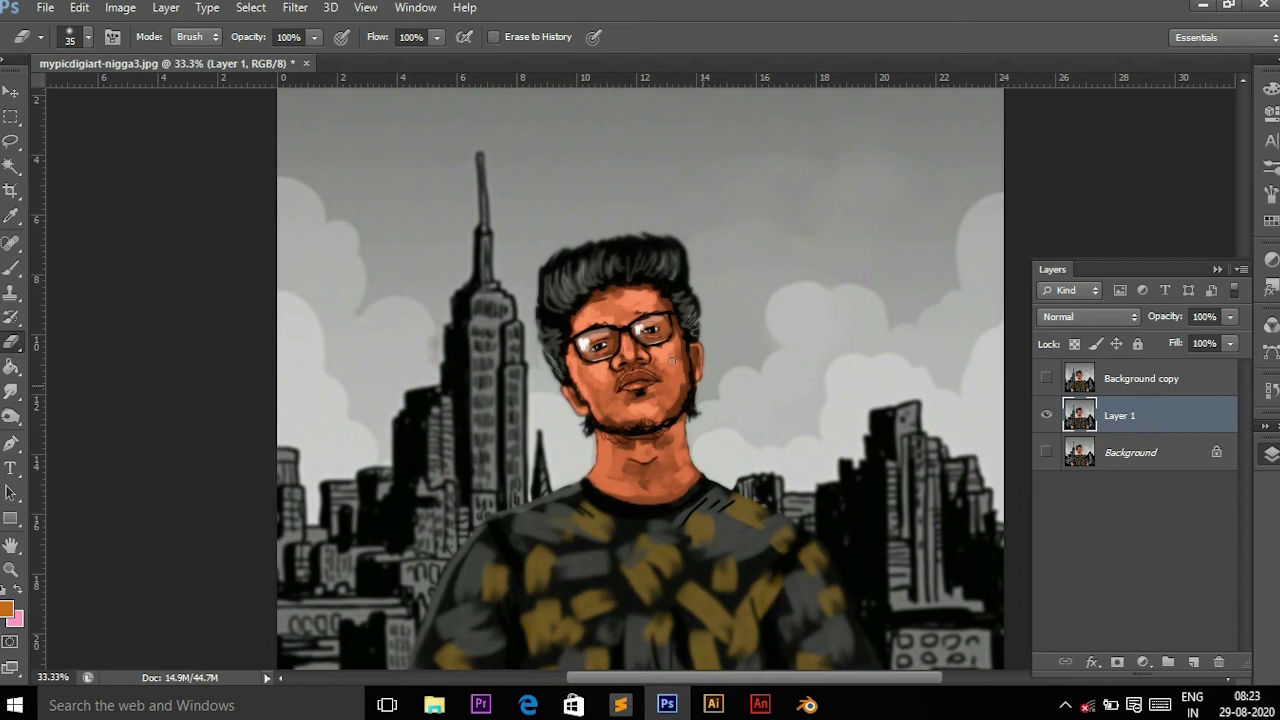
pyautogui.click(295, 8)
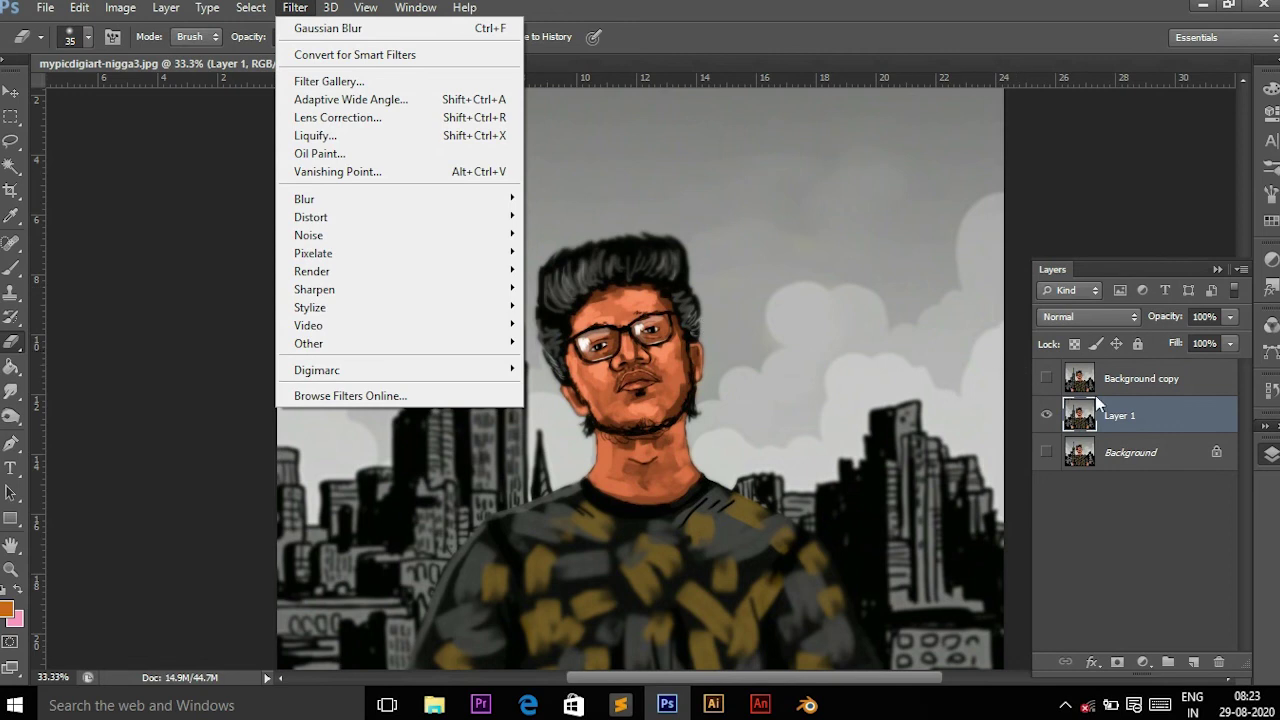
# Convert Layer 1 back into a smart object
pyautogui.click(1130, 436)
pyautogui.rightClick(1136, 427)
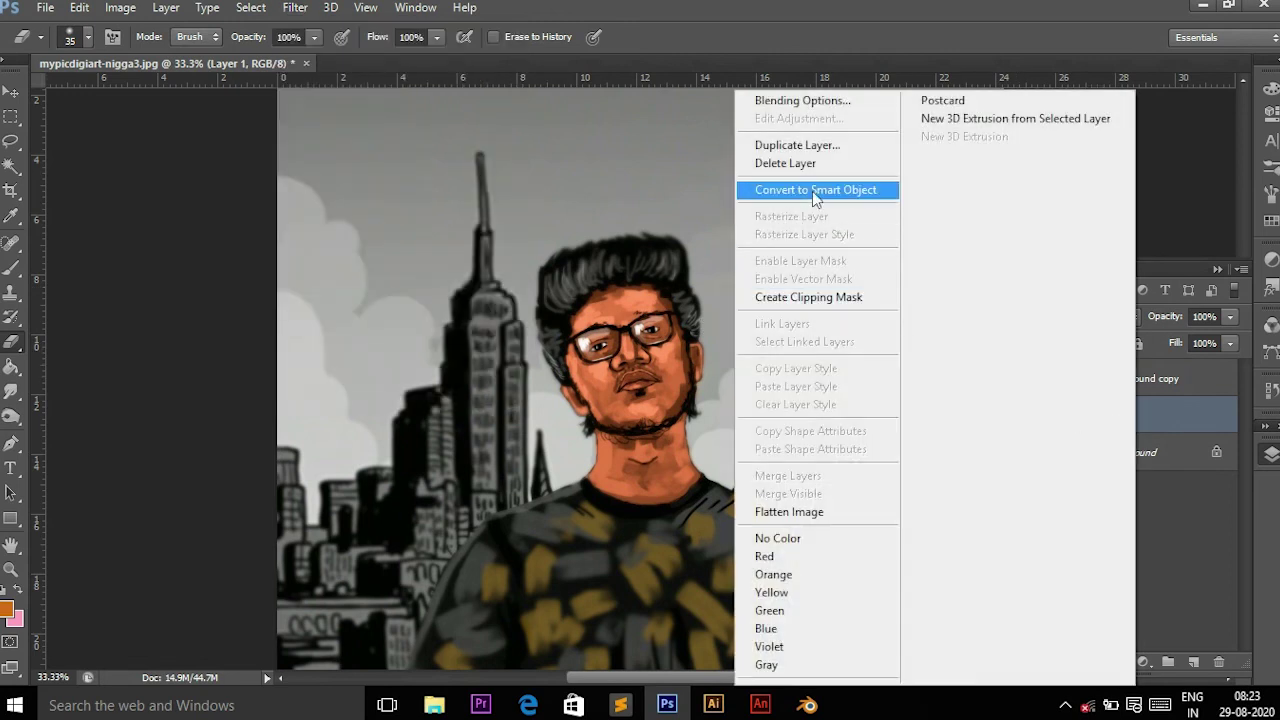
pyautogui.click(815, 190)
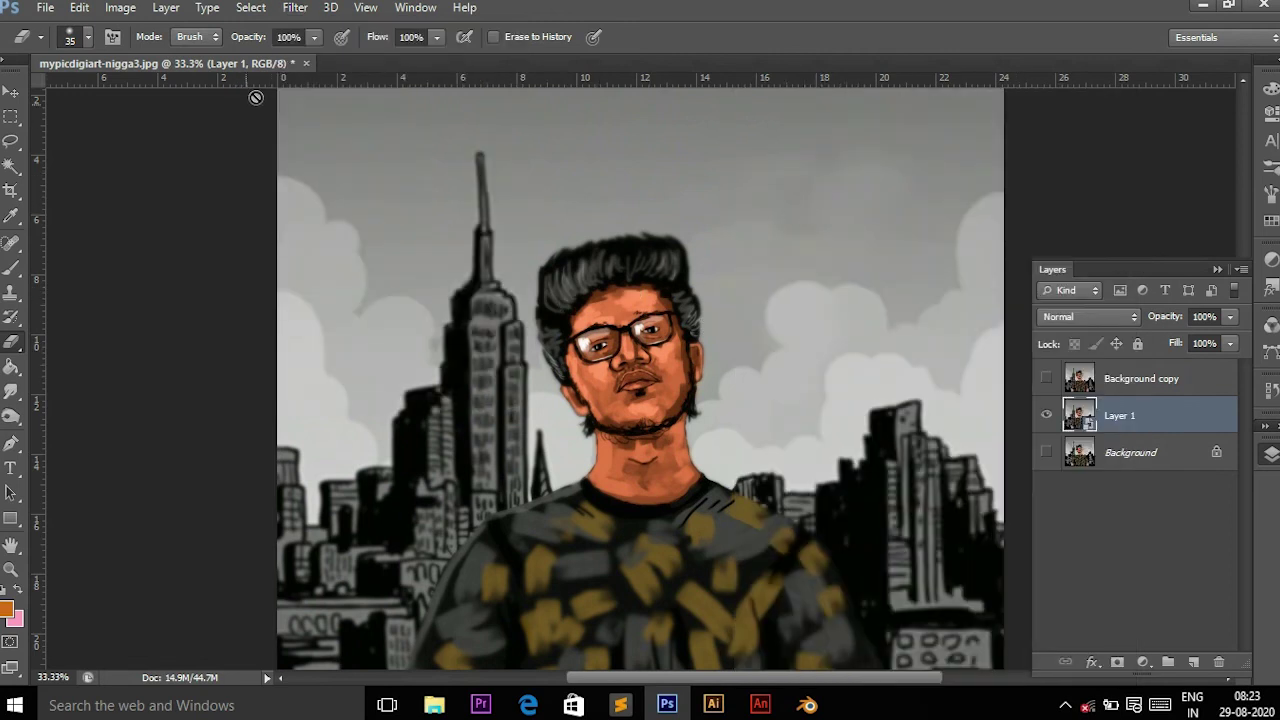
# Apply Unsharp Mask to Layer 1: Amount 182%, Radius 3.2 px, Threshold 16
pyautogui.click(295, 8)
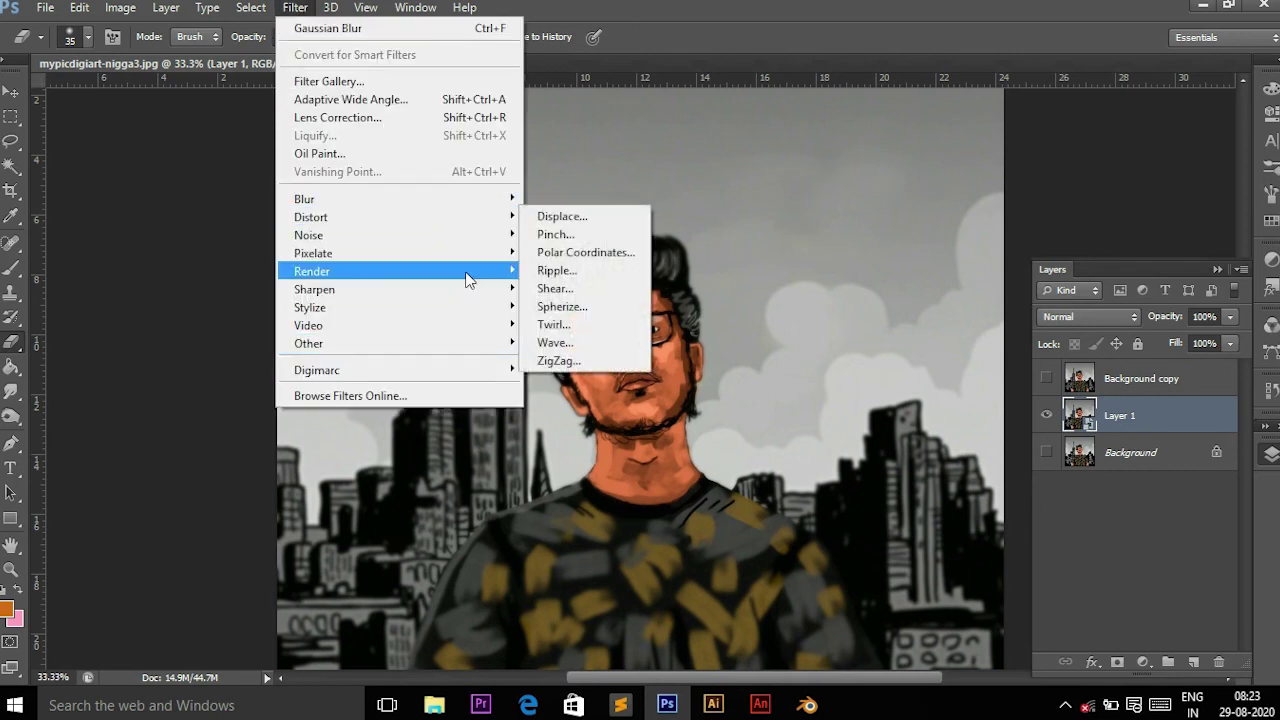
pyautogui.moveTo(400, 289)
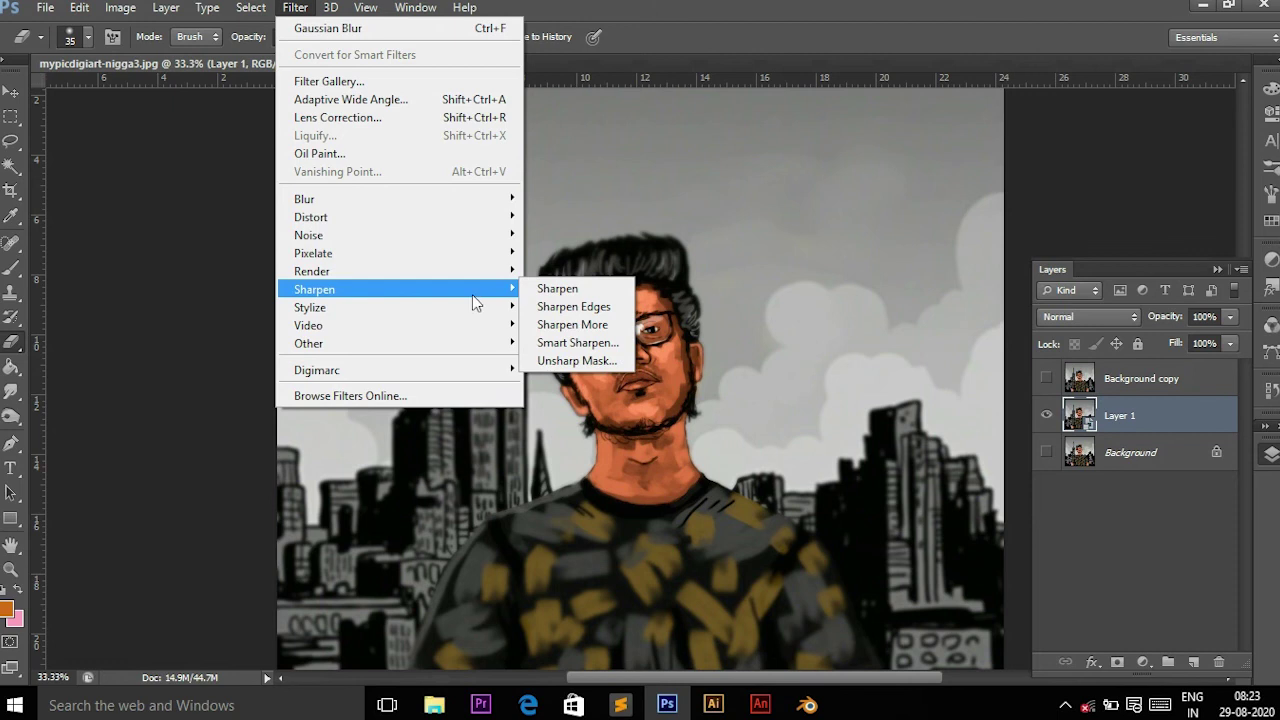
pyautogui.click(565, 361)
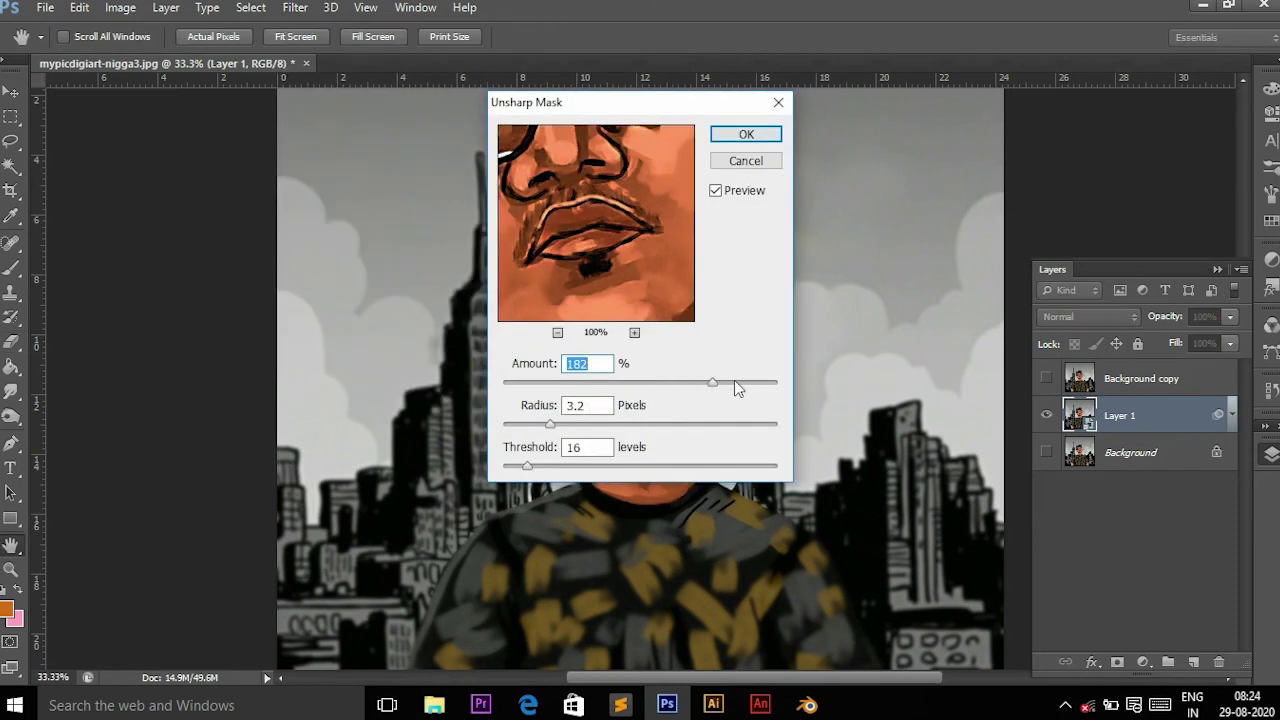
pyautogui.click(745, 135)
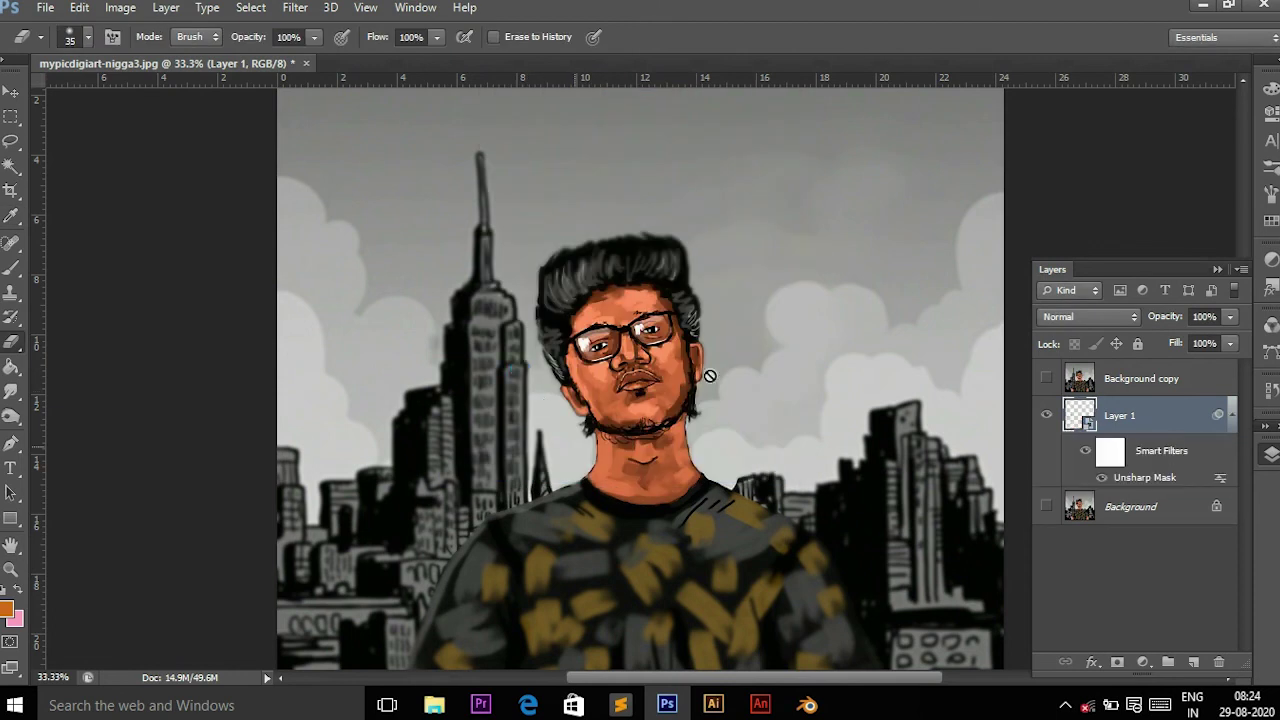
# Paint black on Layer 1's Unsharp Mask filter mask over the face
pyautogui.scroll(1, 664, 368)
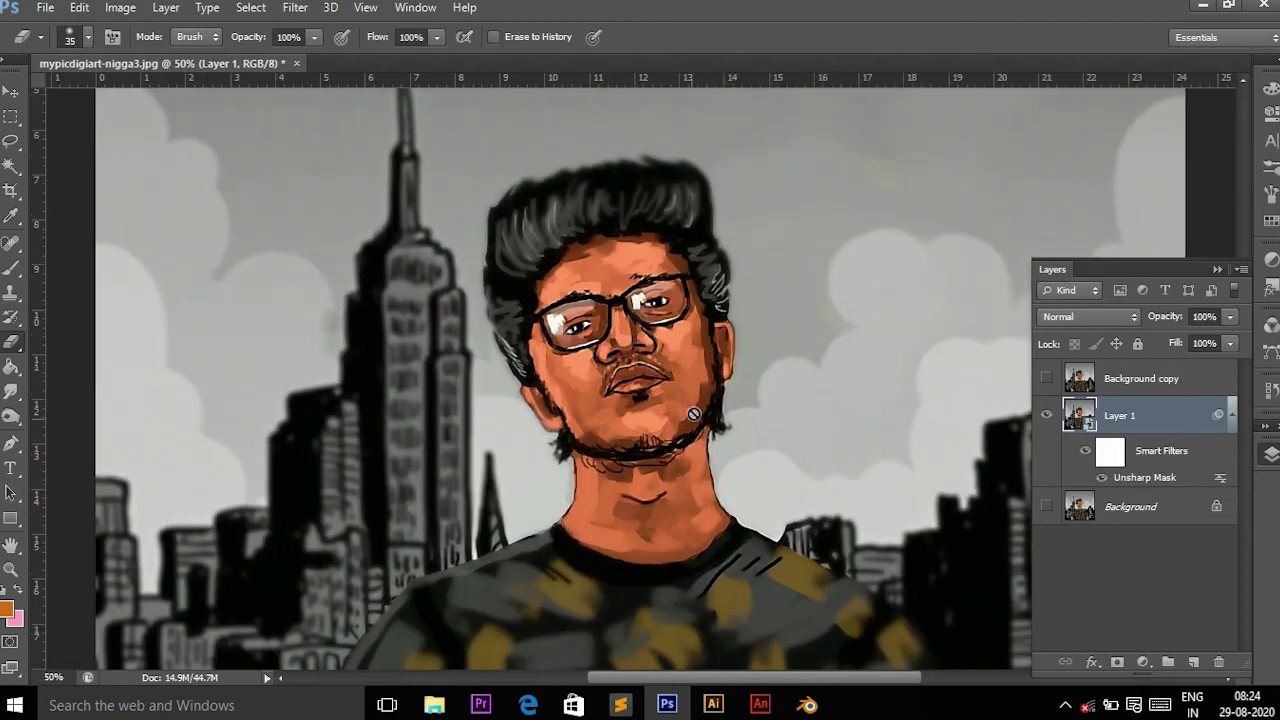
pyautogui.scroll(-1, 787, 400)
pyautogui.click(1096, 462)
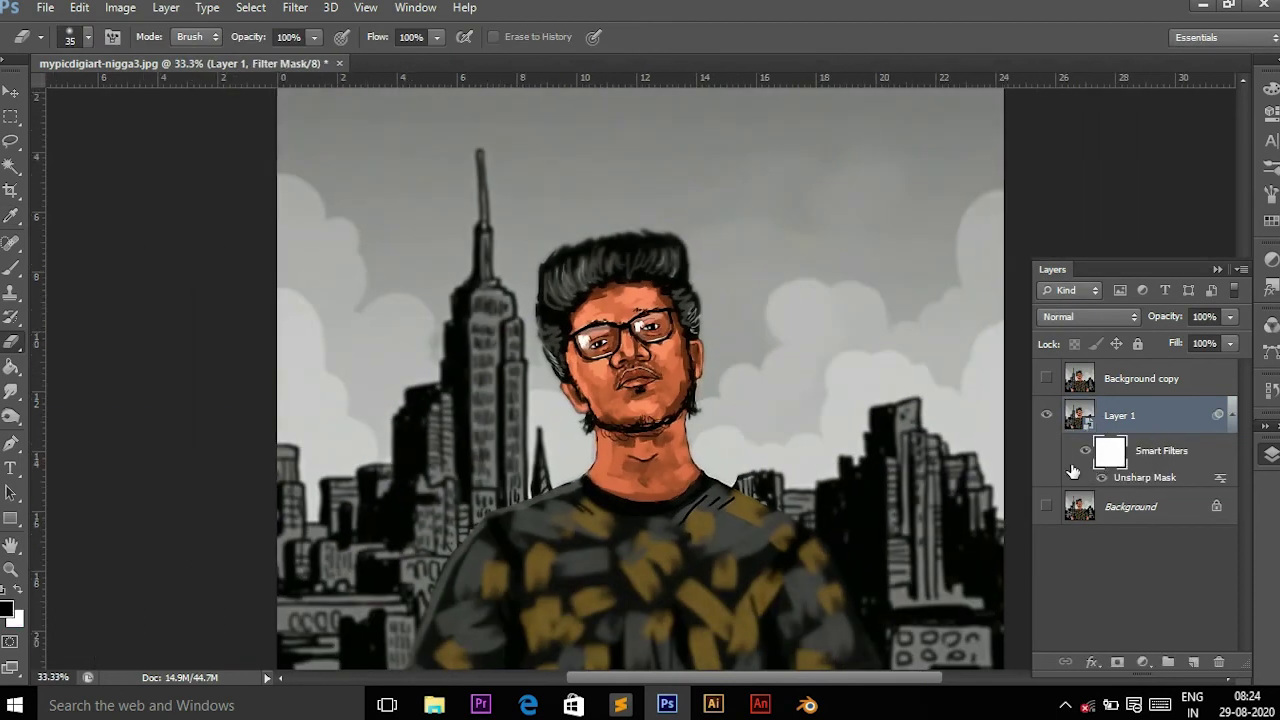
pyautogui.click(12, 268)
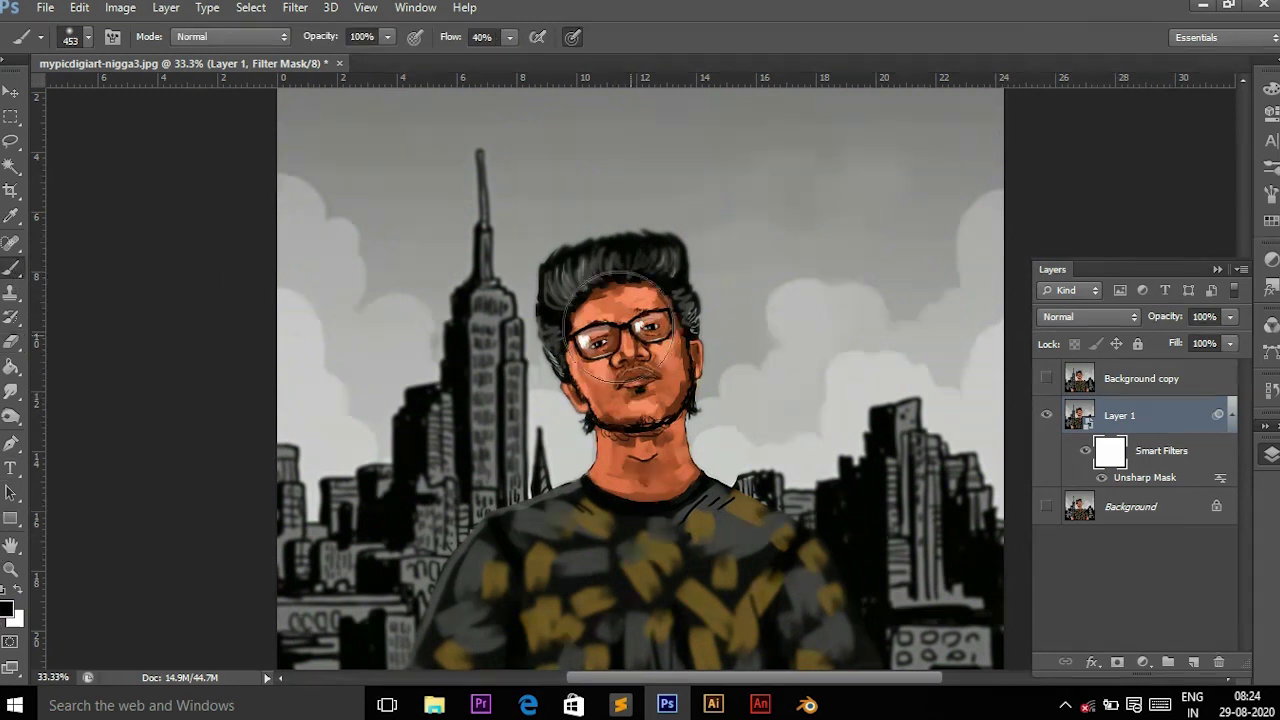
pyautogui.moveTo(635, 375); pyautogui.dragTo(640, 345)
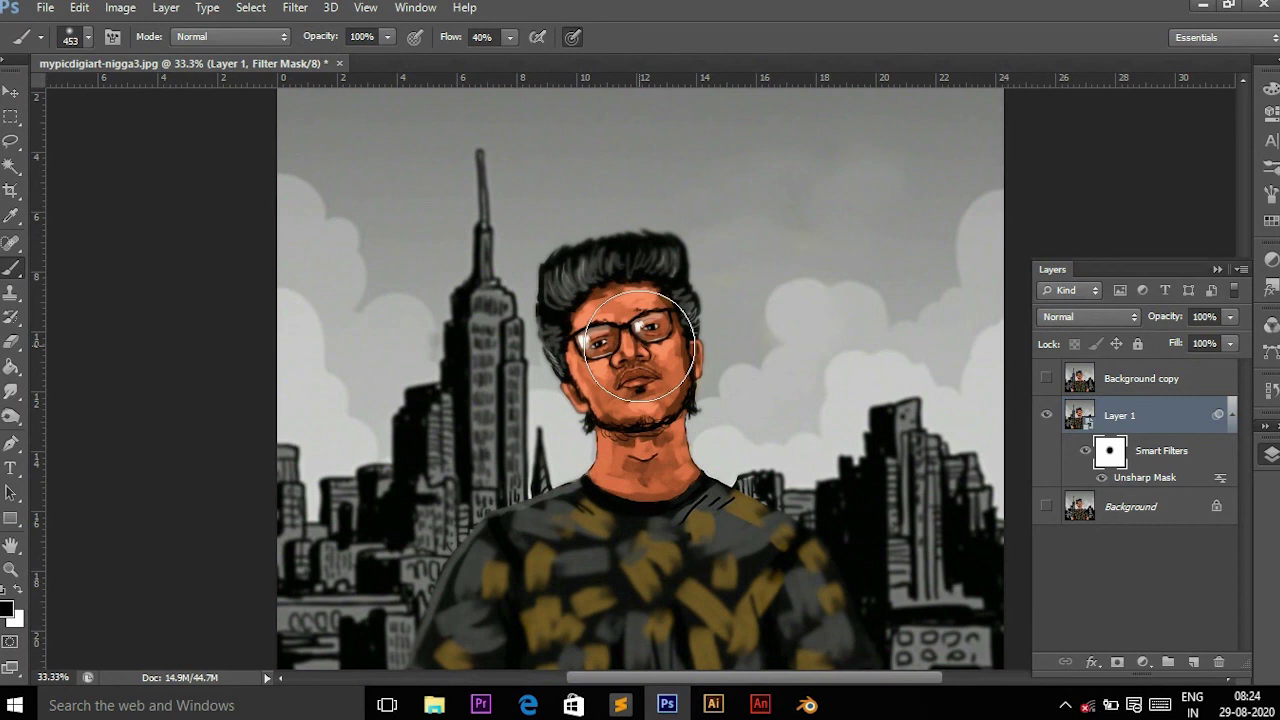
pyautogui.rightClick(1125, 420)
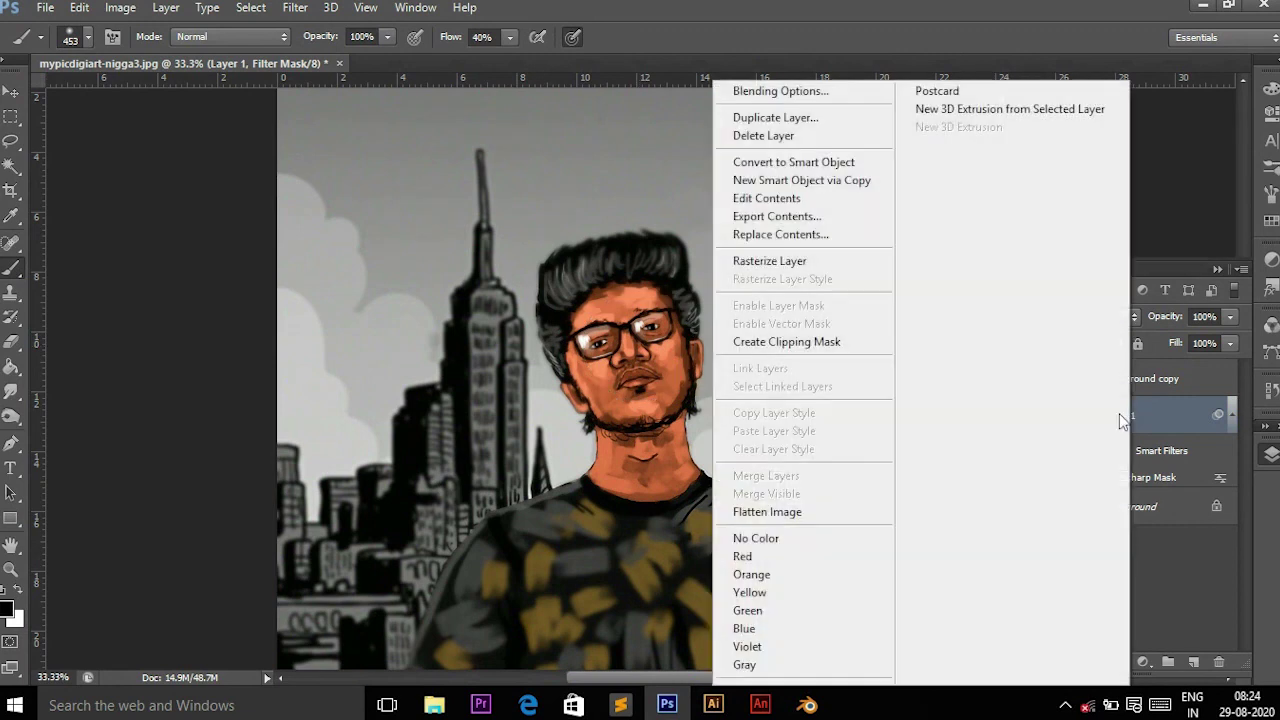
# Rasterize Layer 1, baking in the masked Unsharp Mask sharpening
pyautogui.click(838, 266)
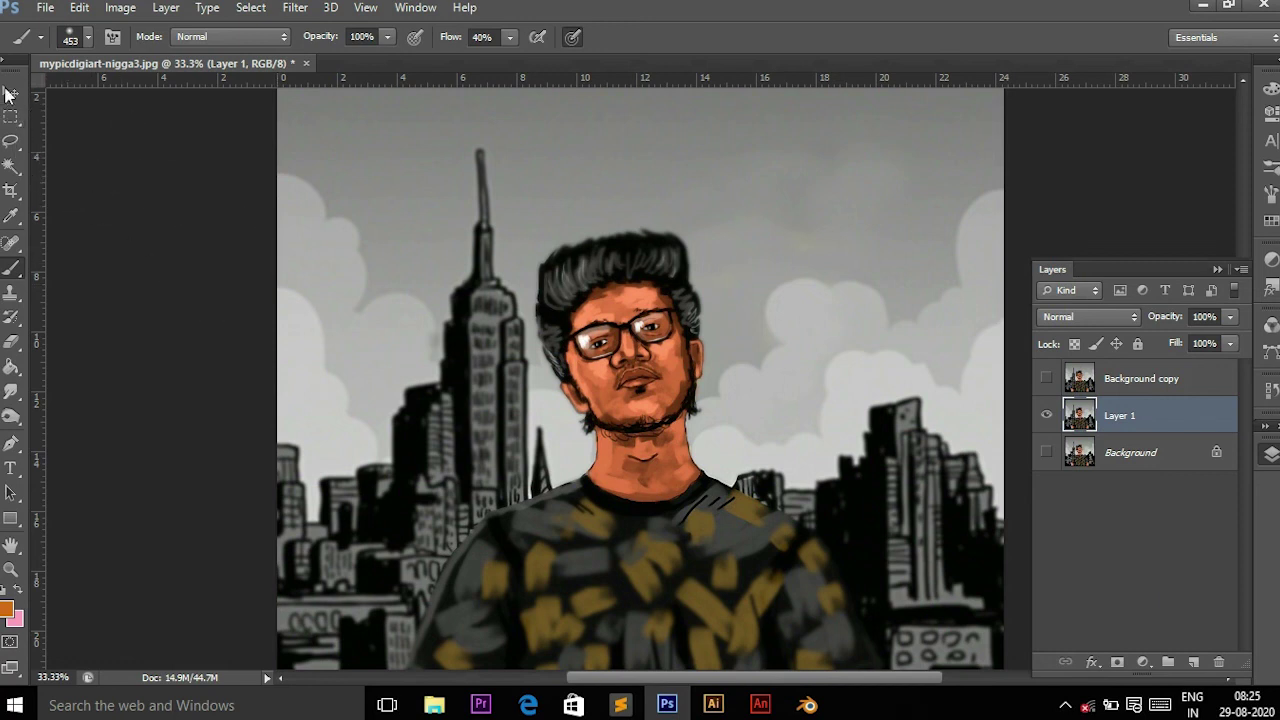
# Select the Move tool for repositioning layers
pyautogui.click(13, 92)
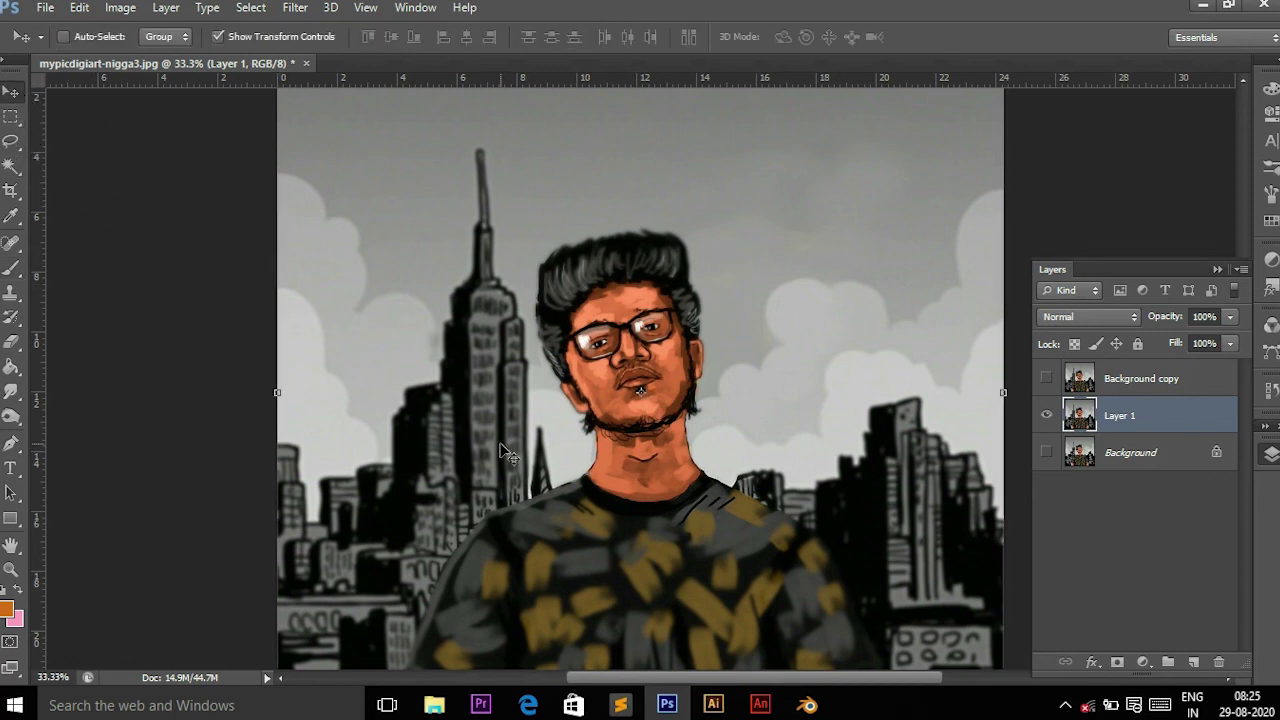